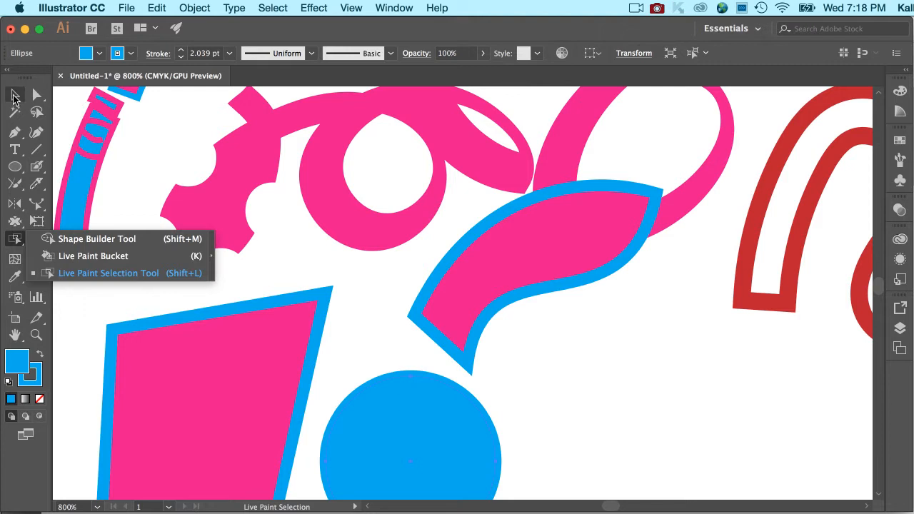
Activate the Shape Builder tool and display the Pathfinder options above the artwork
click(15, 241)
click(47, 241)
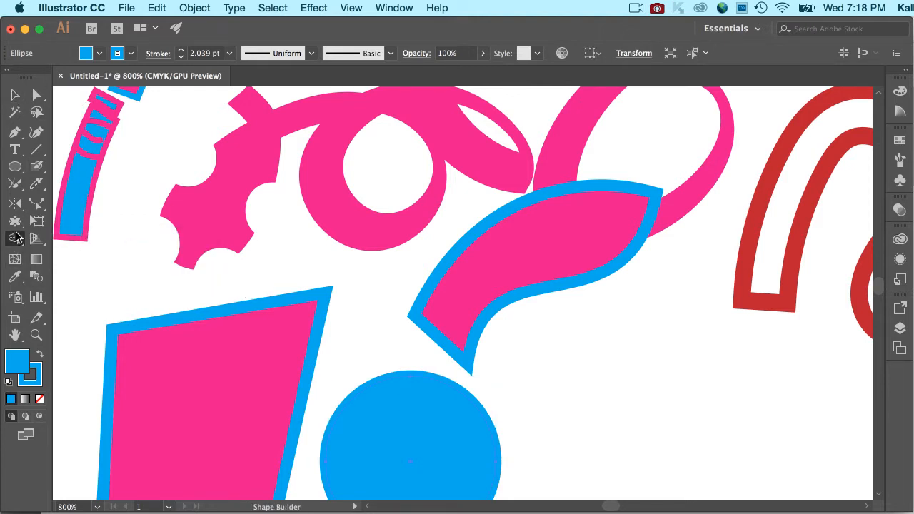
click(407, 7)
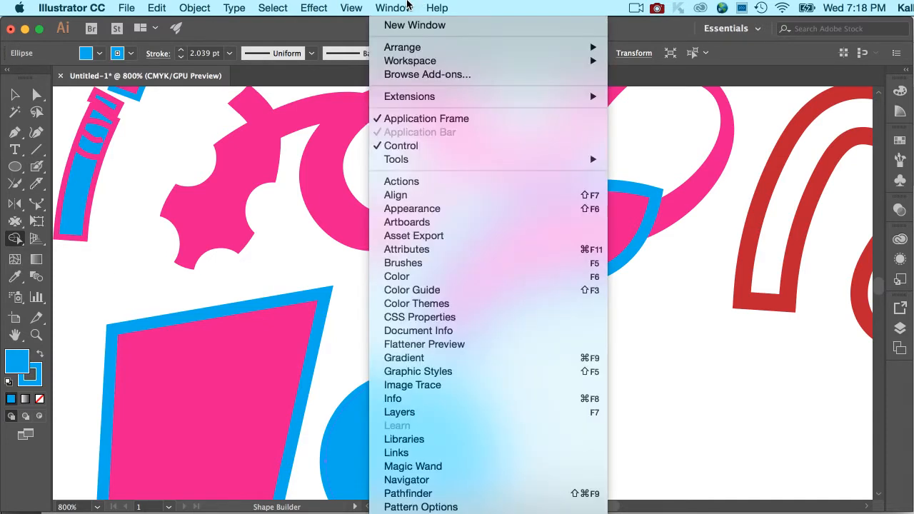
click(408, 493)
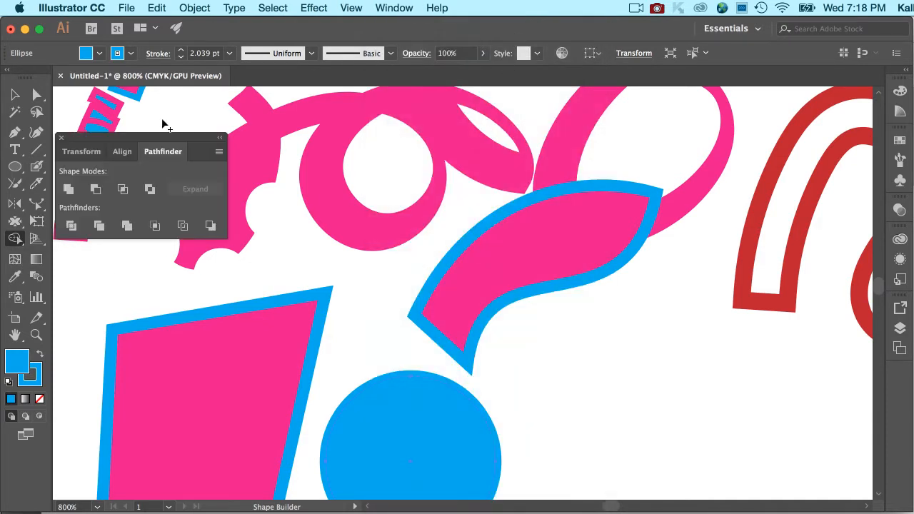
drag(156, 138, 156, 97)
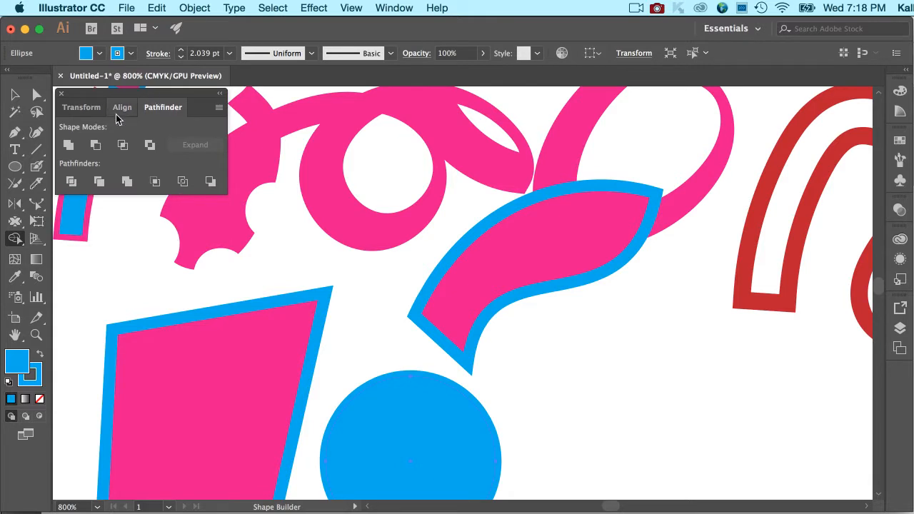
Move the blue circle so that it overlaps the side of the pink quadrilateral
click(15, 94)
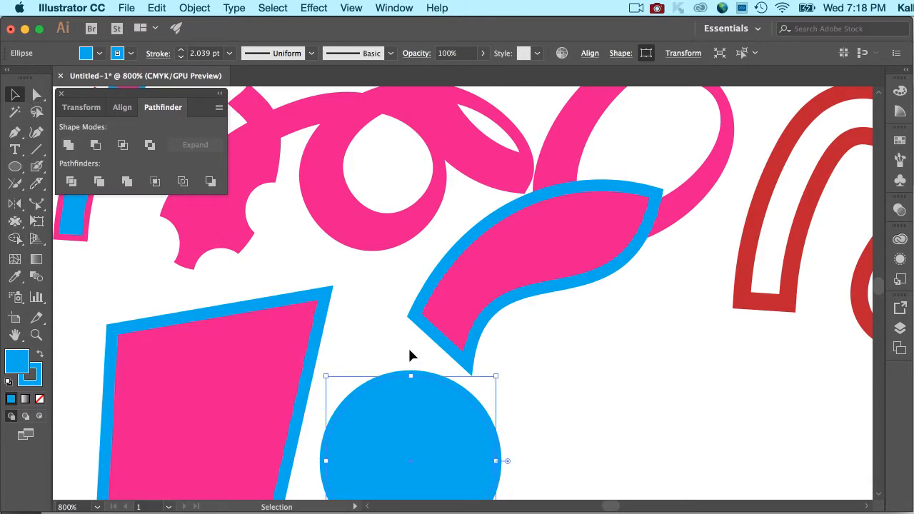
scroll(409, 350, down, 2)
drag(414, 377, 301, 341)
Try uniting the selected pink quadrilateral and blue circle into one shape, and undo it
drag(191, 235, 354, 388)
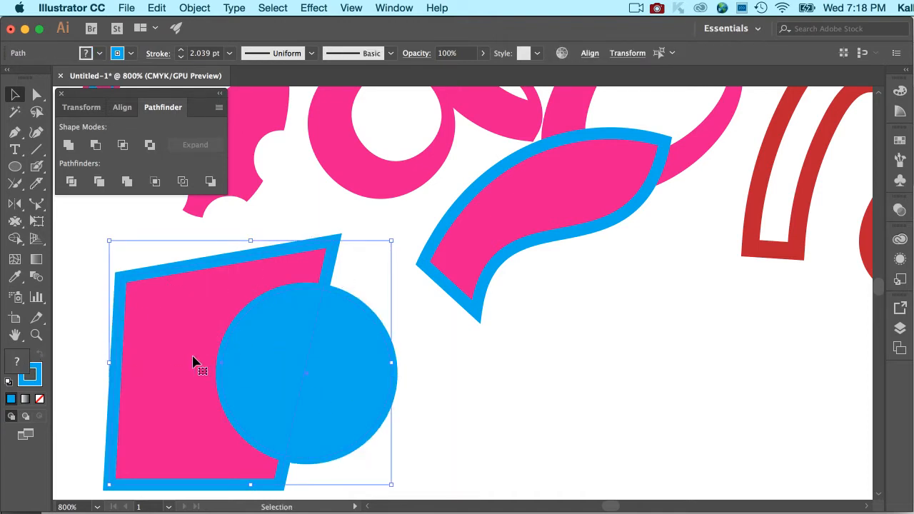
click(108, 275)
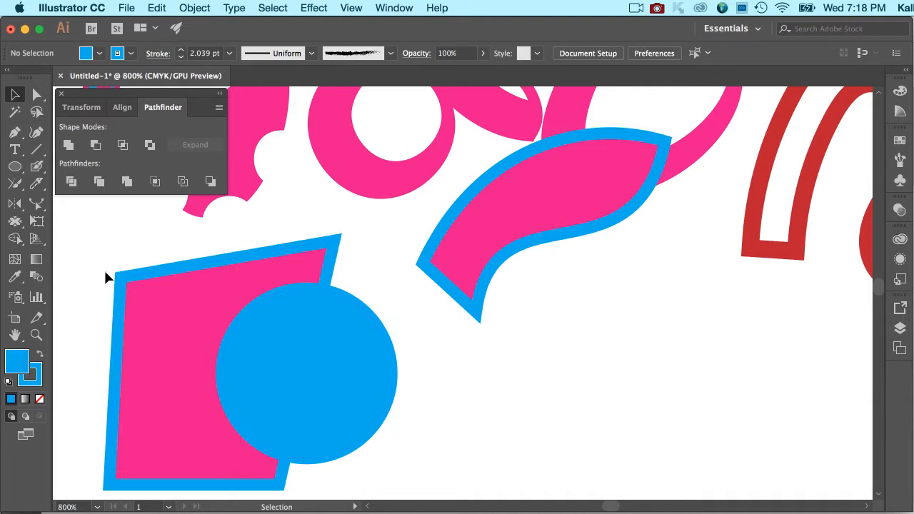
drag(87, 272, 387, 421)
click(123, 233)
drag(223, 332, 342, 429)
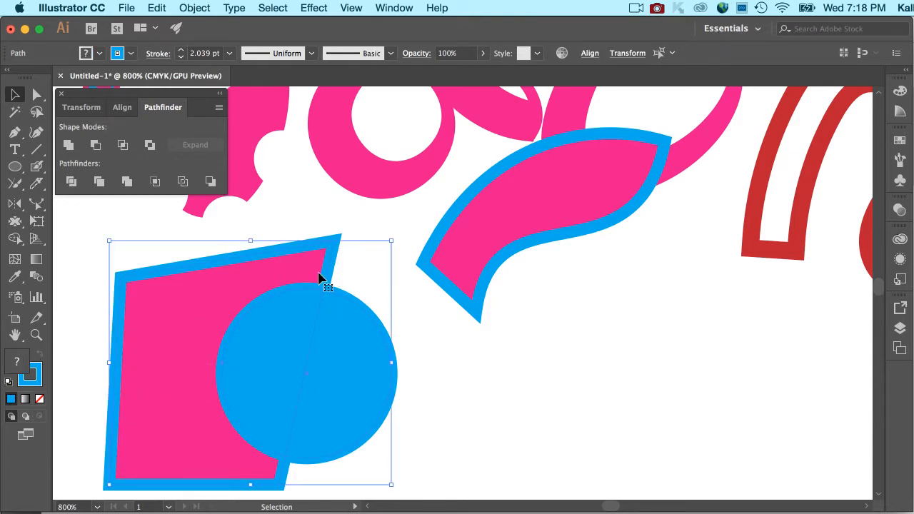
click(67, 147)
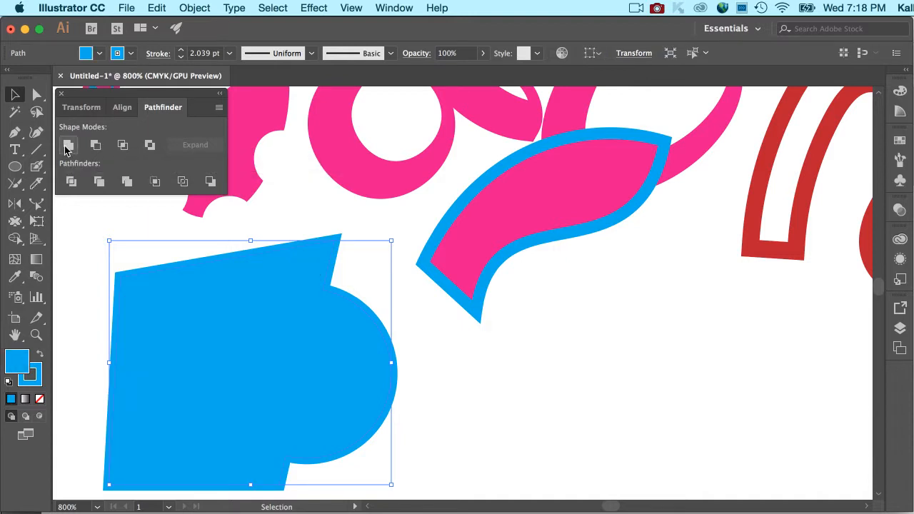
key(super+z)
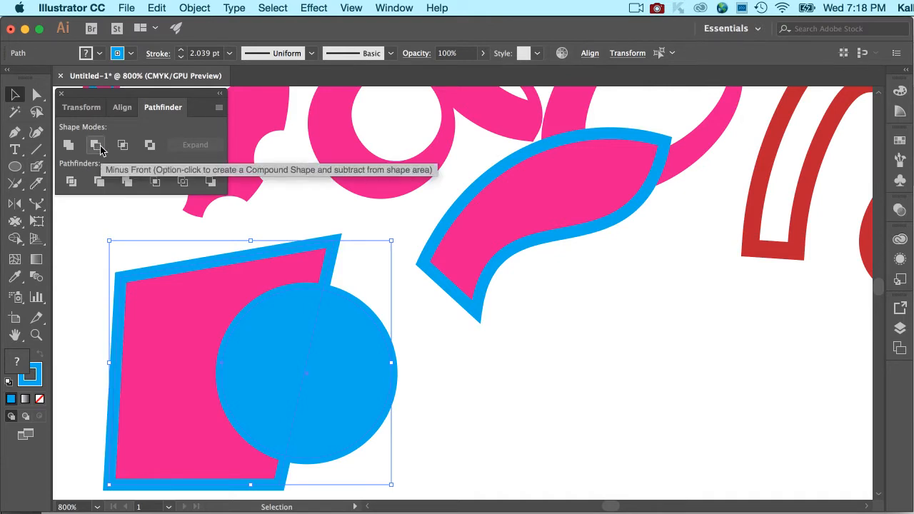
Place the pink quadrilateral in front of the blue circle in the stacking order of Layer 1
click(898, 330)
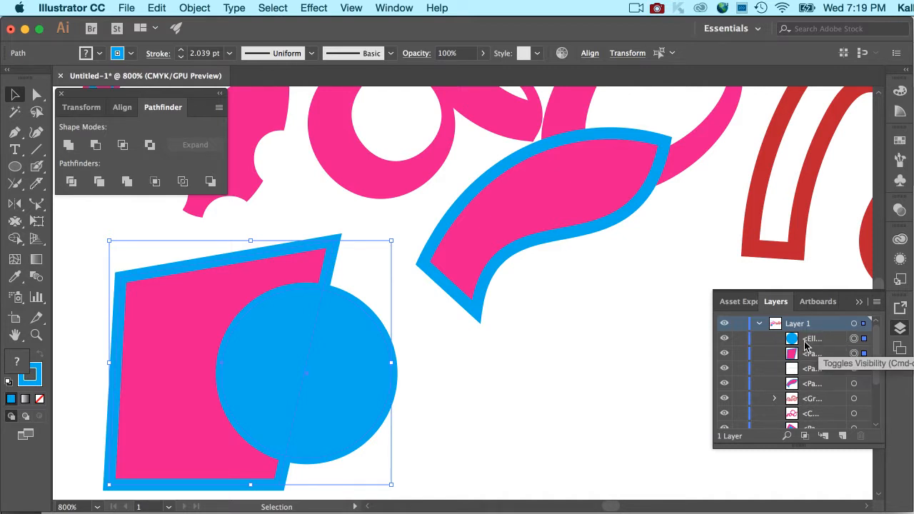
mouse_move(808, 354)
mouse_down()
mouse_move(803, 336)
mouse_move(805, 344)
mouse_up()
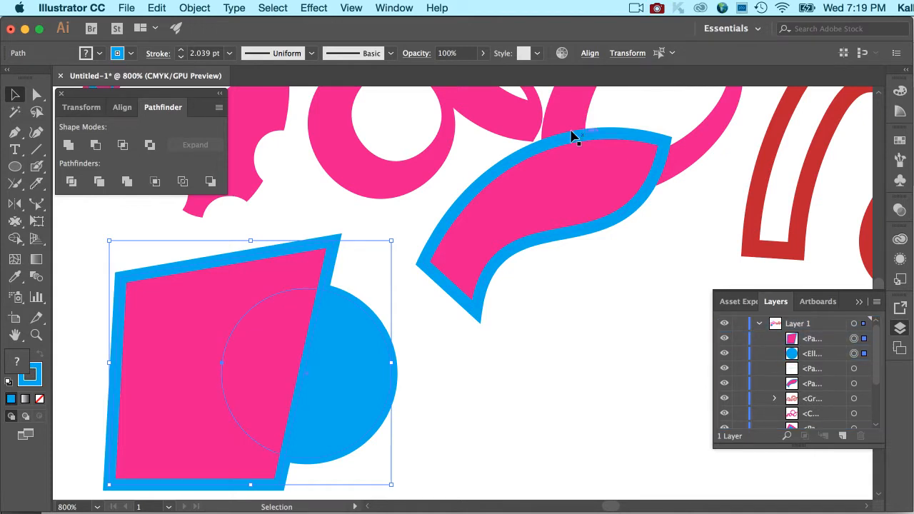
click(209, 7)
mouse_move(211, 31)
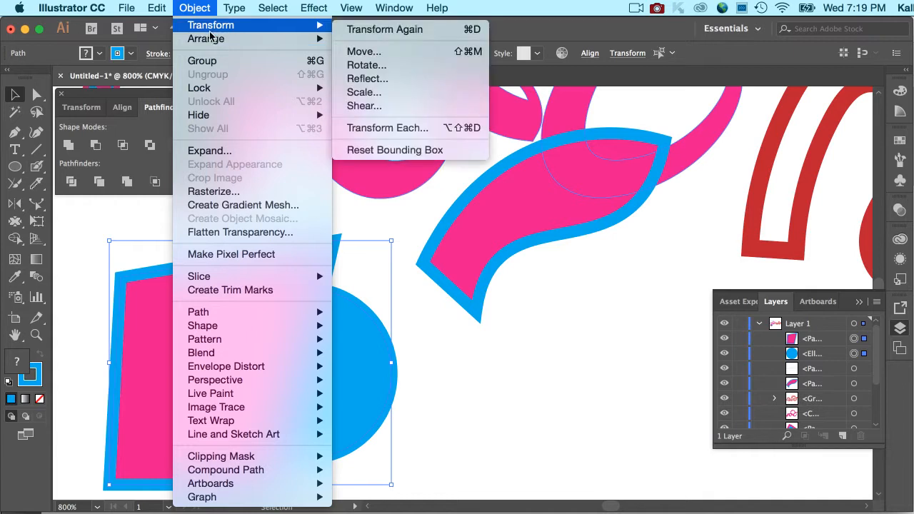
click(416, 310)
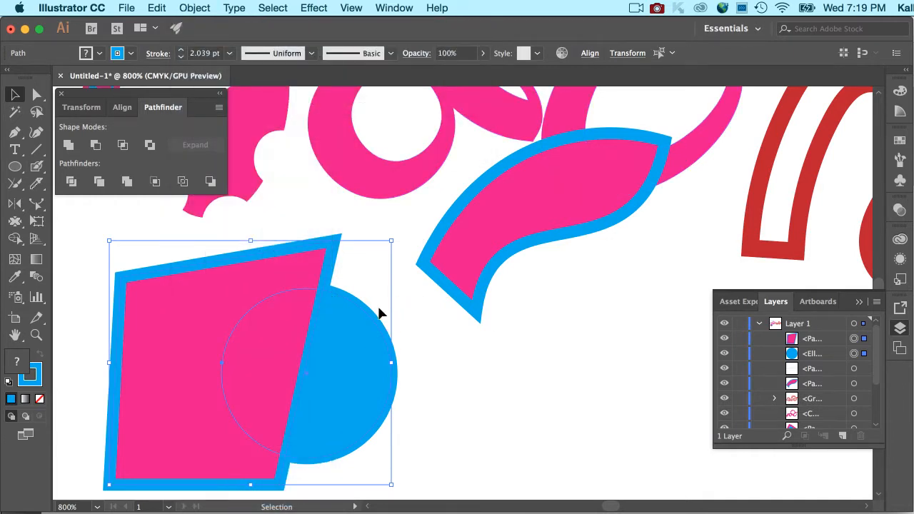
Try Minus Front and Intersect on the quadrilateral and circle, undoing each result
click(96, 146)
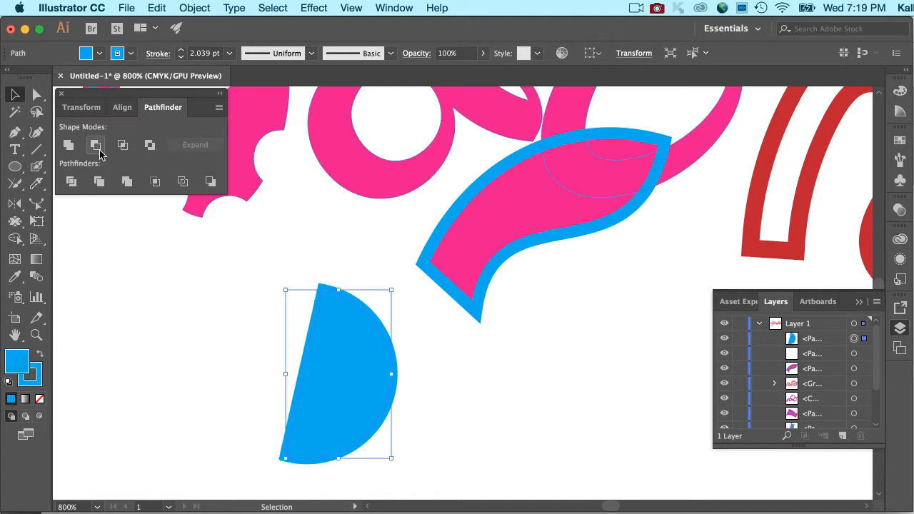
key(super+z)
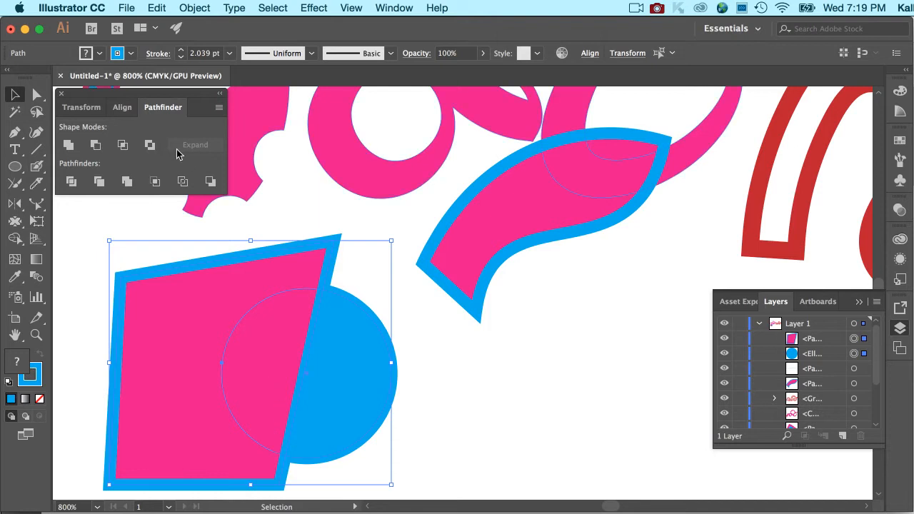
click(122, 146)
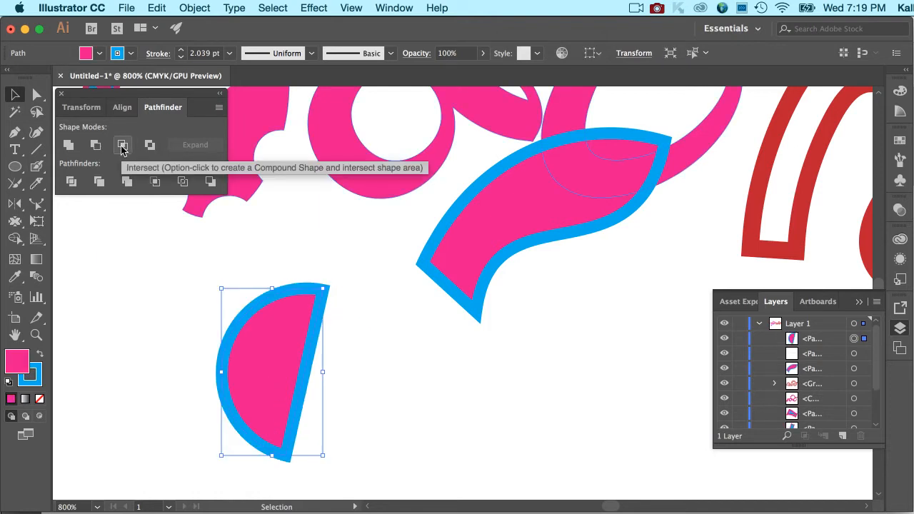
key(super+z)
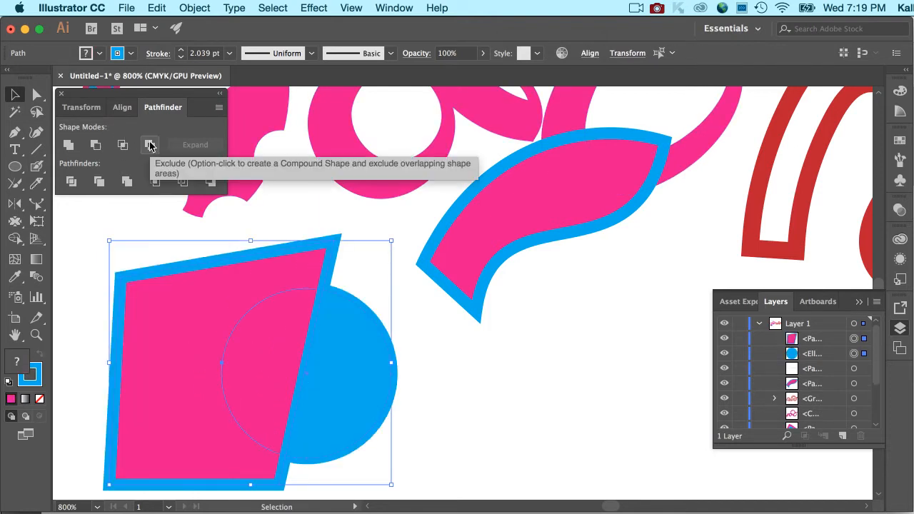
Try Exclude on the quadrilateral and circle, move the result to inspect the cutout, and undo everything
click(150, 145)
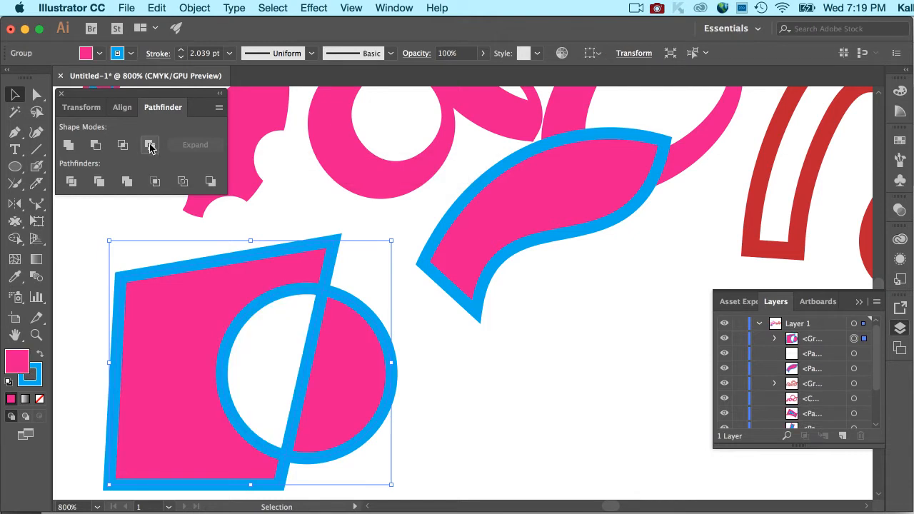
drag(270, 298, 216, 387)
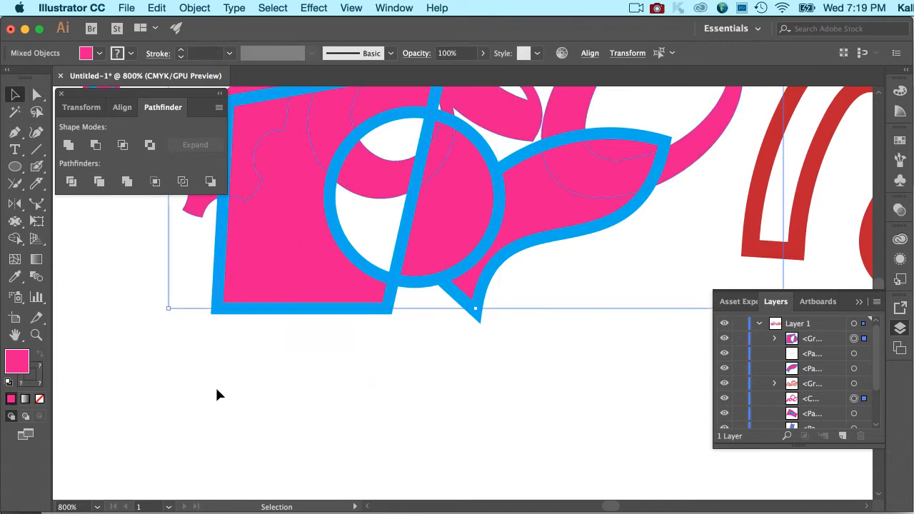
click(267, 384)
key(super+z)
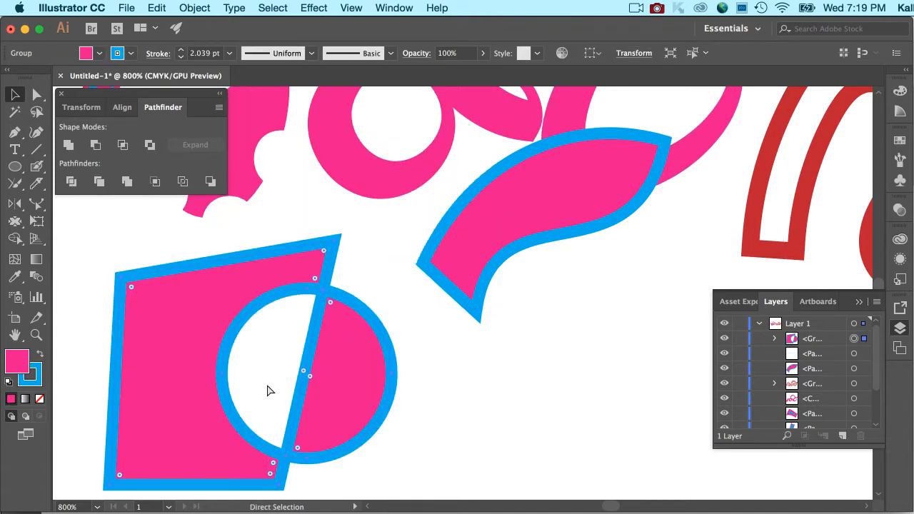
key(super+z)
key(v)
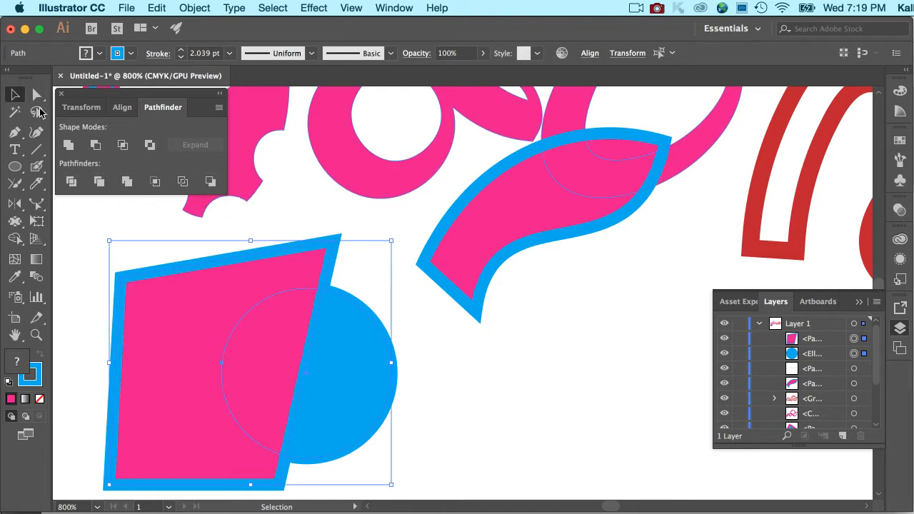
Try merging the selected quadrilateral and circle with the Shape Builder tool, and undo the merge
click(285, 199)
drag(335, 307, 345, 317)
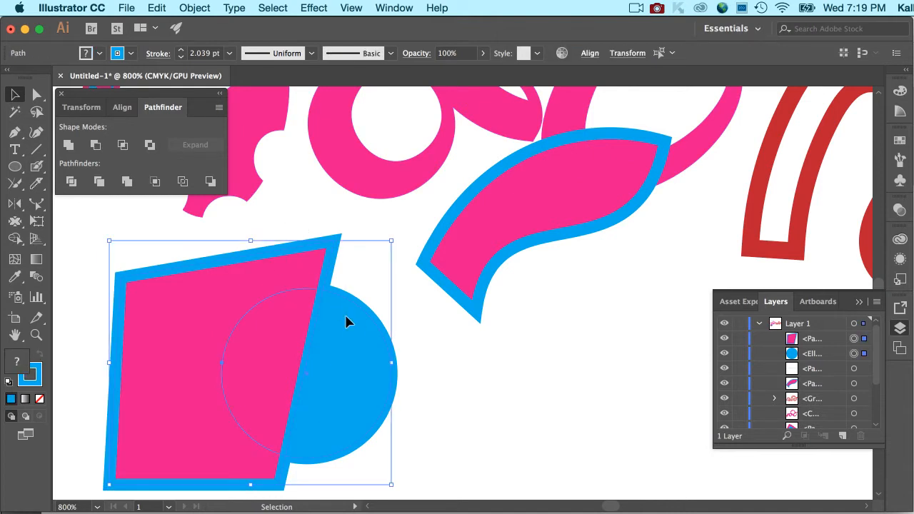
click(14, 240)
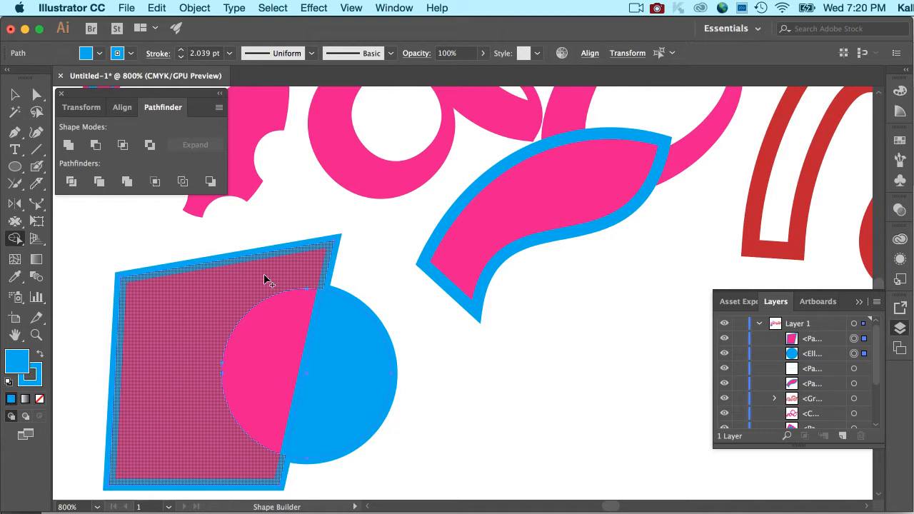
drag(264, 279, 273, 306)
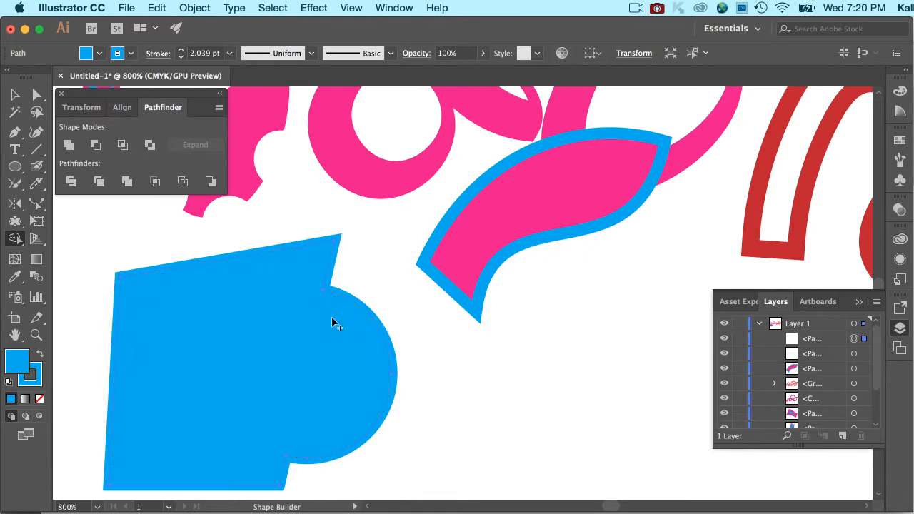
key(super+z)
key(super+z)
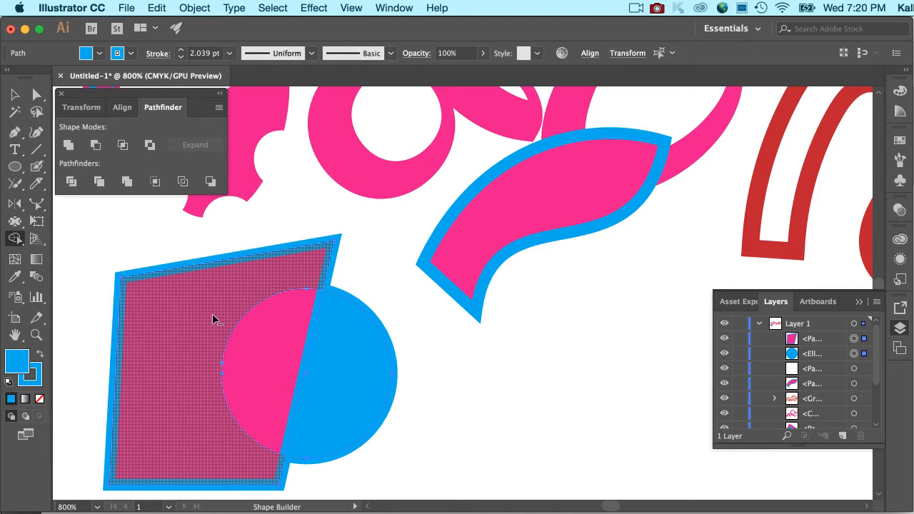
Remove the overlap between the quadrilateral and the circle with the Shape Builder tool, and deselect the shapes
alt+click(264, 324)
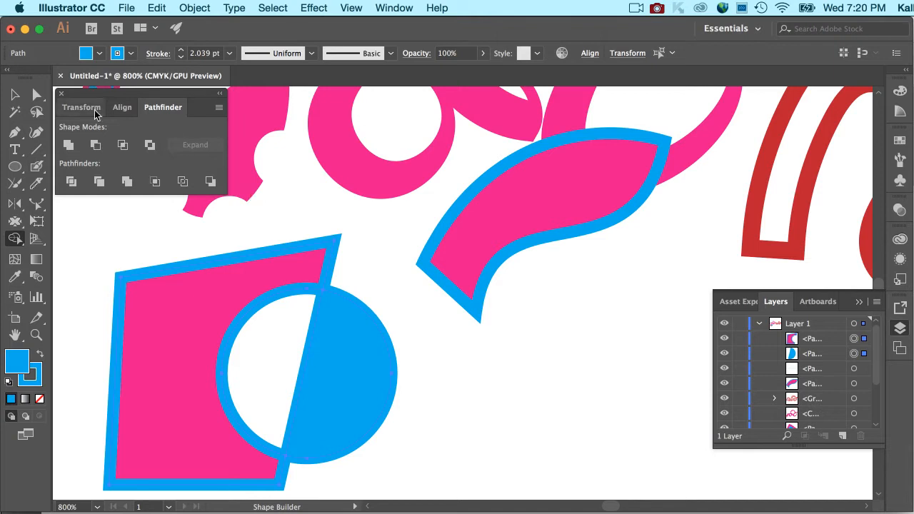
click(14, 95)
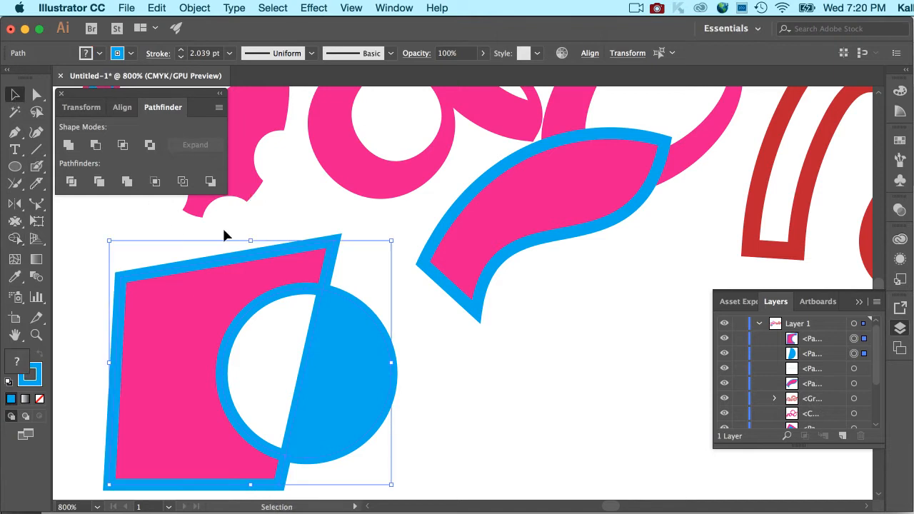
click(250, 233)
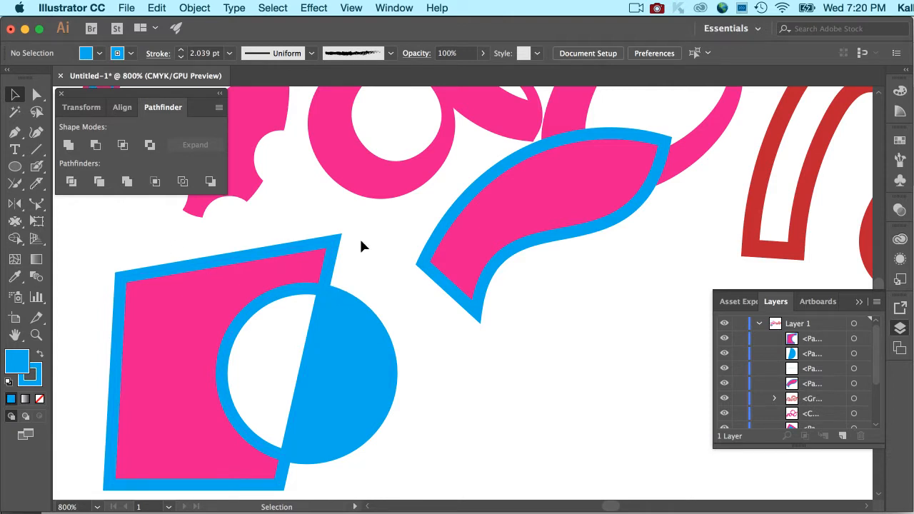
drag(167, 242, 338, 361)
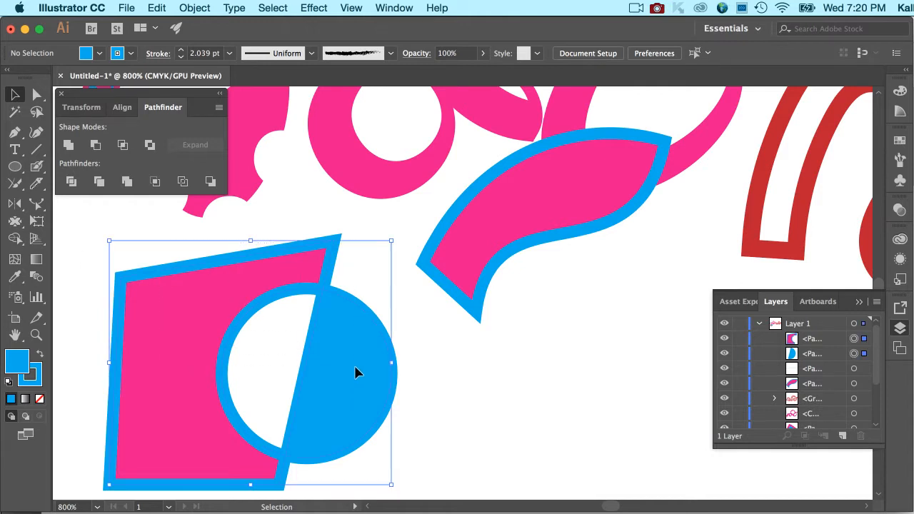
click(23, 238)
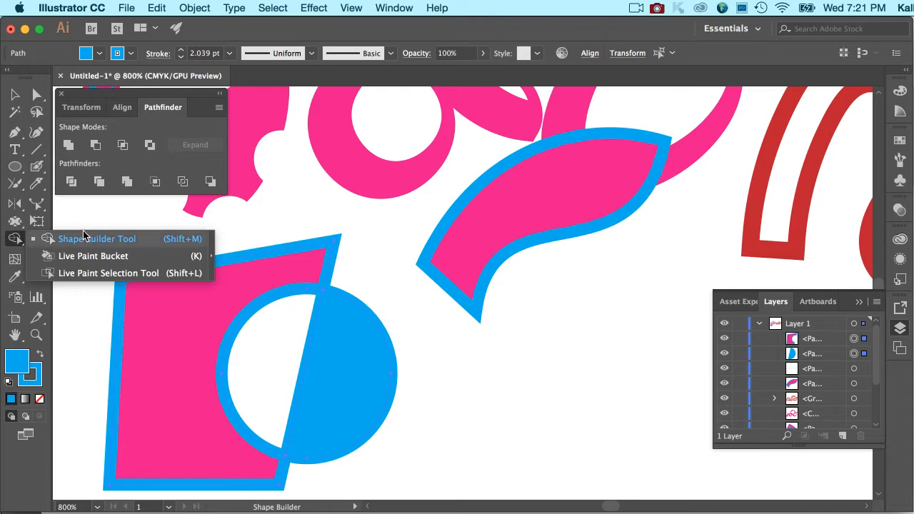
click(83, 239)
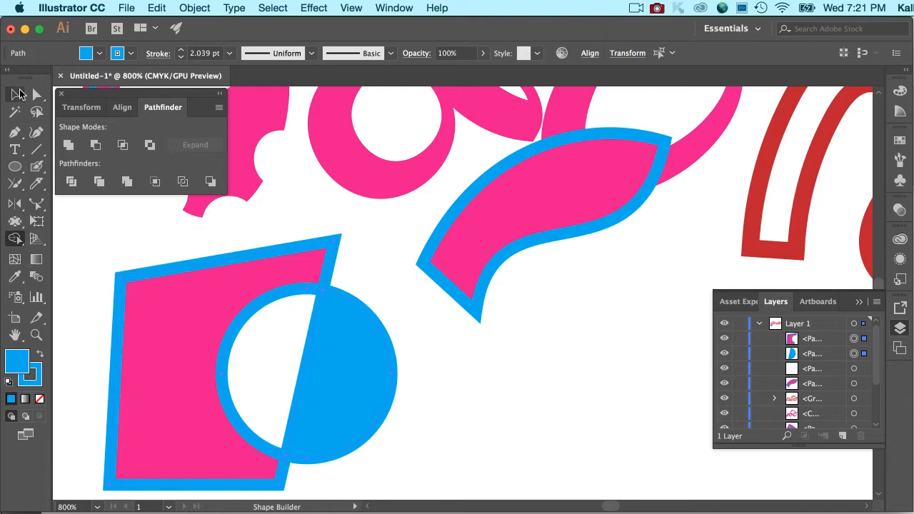
click(16, 94)
click(392, 306)
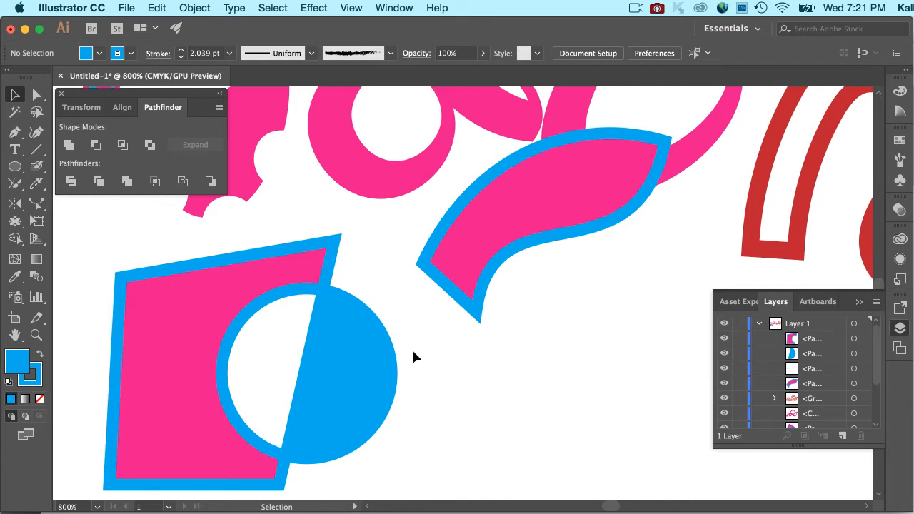
Move the blue-outlined curved pink shape down away from the pink lettering, and select the lettering
key(super+minus)
key(super+minus)
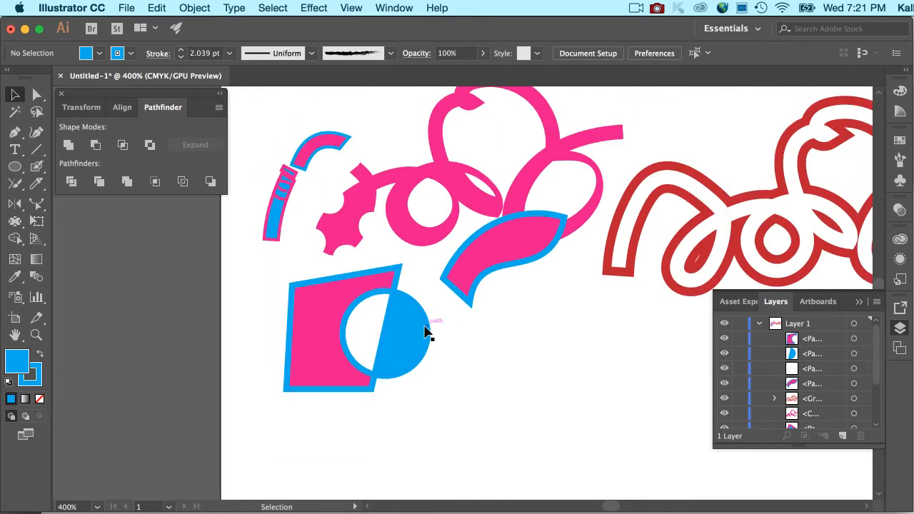
drag(474, 272, 575, 383)
click(522, 206)
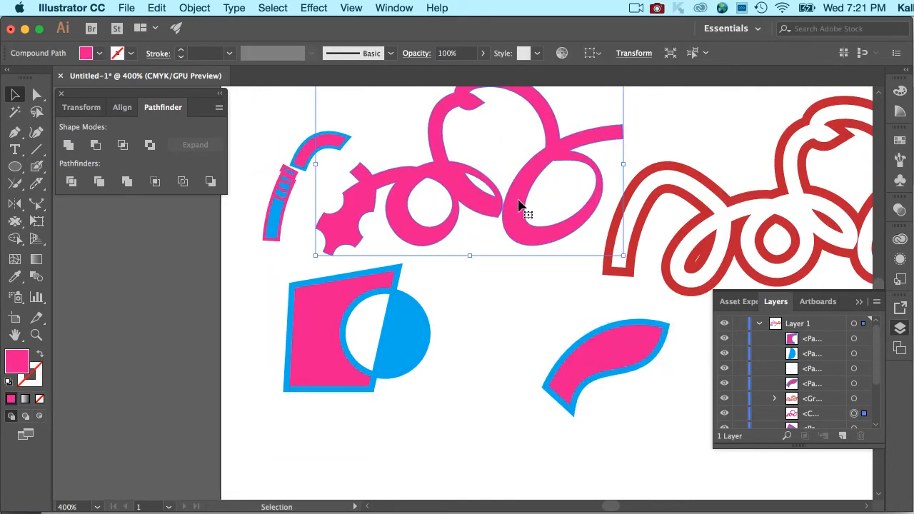
Try uniting the pink lettering with the quadrilateral and circle after moving it to overlap them, and undo the union
drag(522, 206, 505, 245)
click(504, 320)
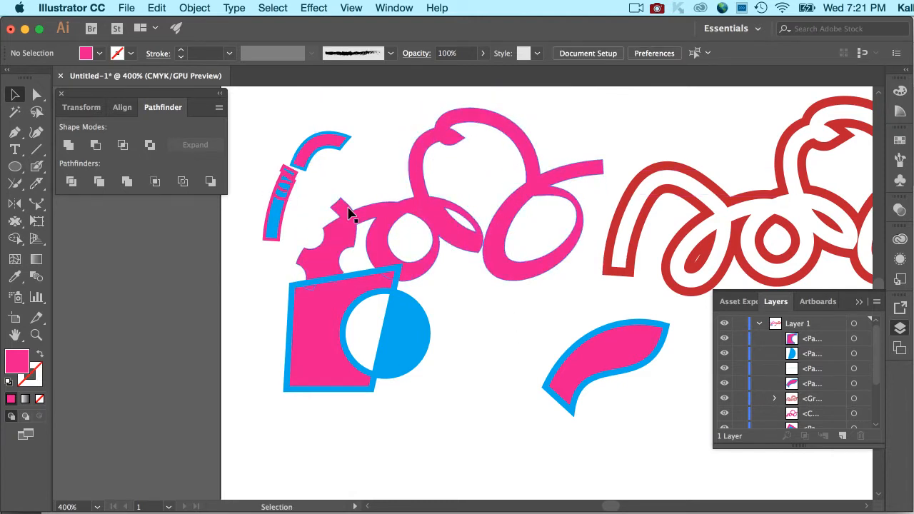
drag(395, 309, 396, 310)
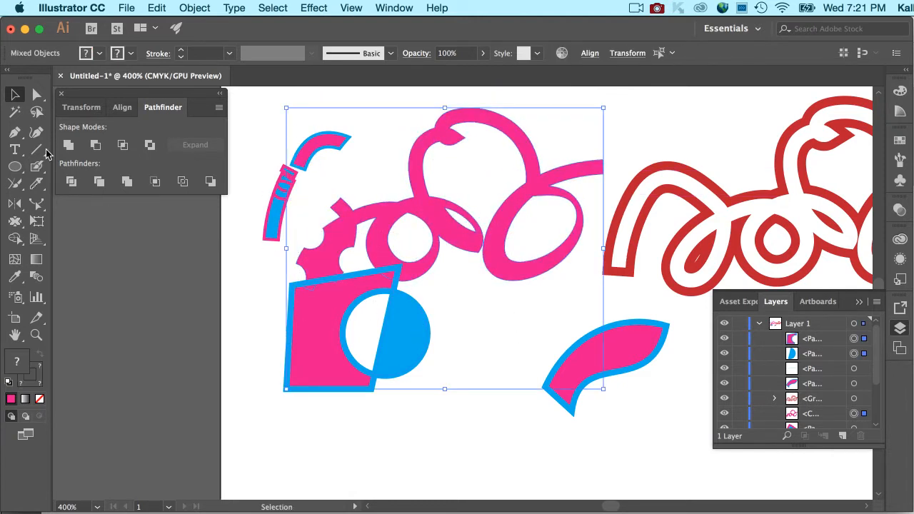
click(68, 144)
click(433, 432)
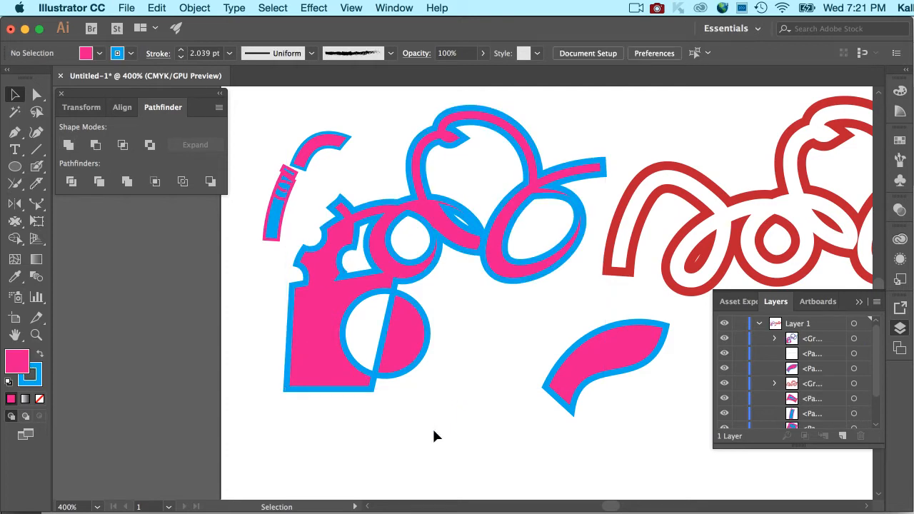
key(super+z)
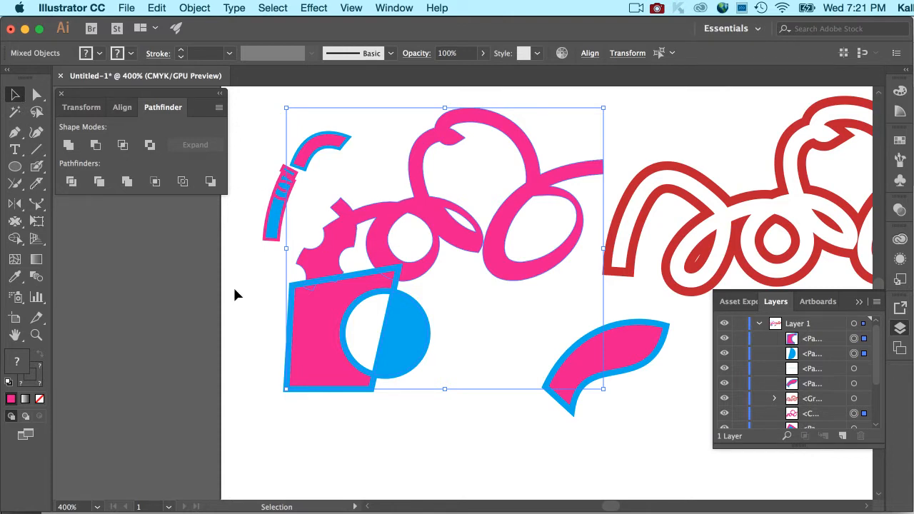
Move the pink lettering back up, clear of the quadrilateral and circle
click(392, 404)
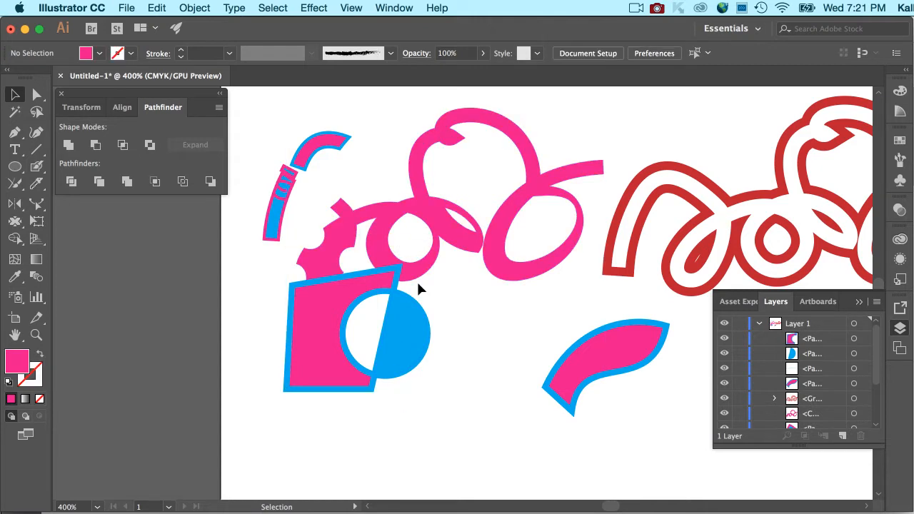
click(440, 242)
drag(462, 203, 466, 189)
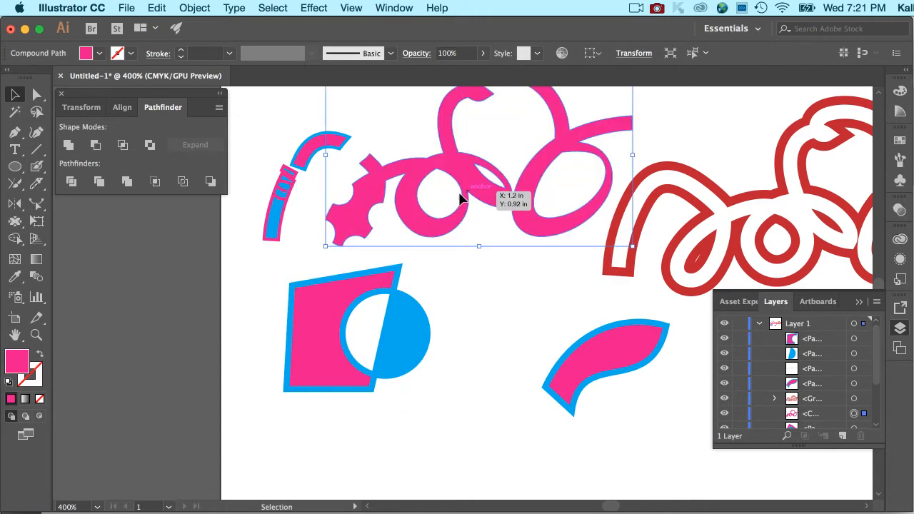
Undo the recent edits until the quadrilateral and circle are whole again and the curved shape overlaps the lettering, and deselect everything
click(247, 289)
drag(260, 279, 408, 372)
click(438, 402)
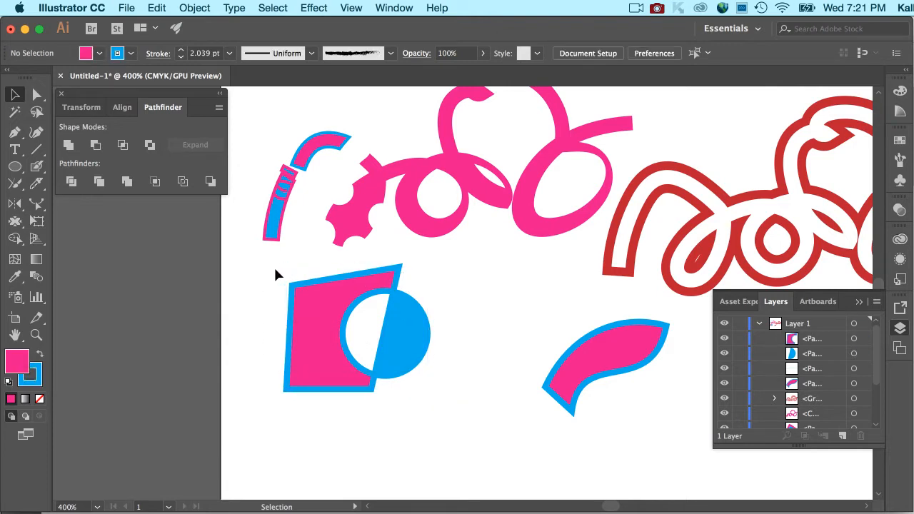
key(super+z)
key(super+z)
key(super+z)
key(v)
click(249, 289)
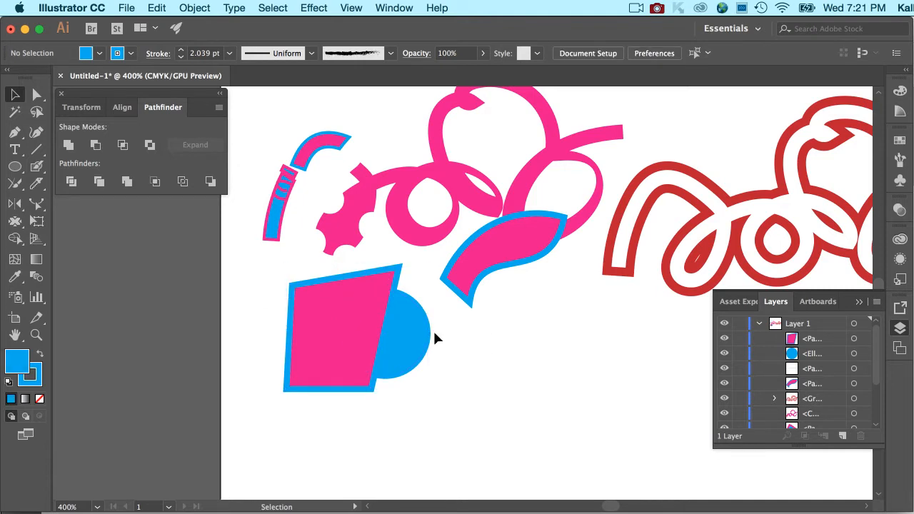
click(422, 336)
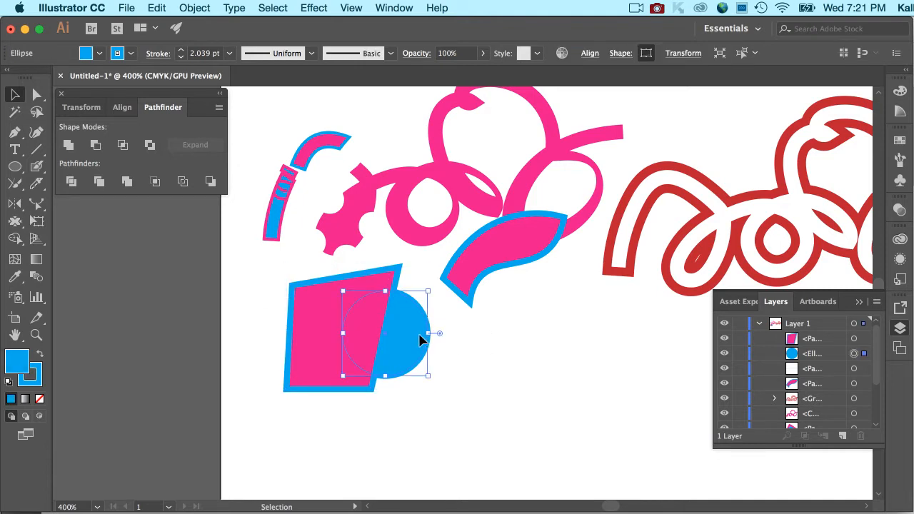
click(229, 298)
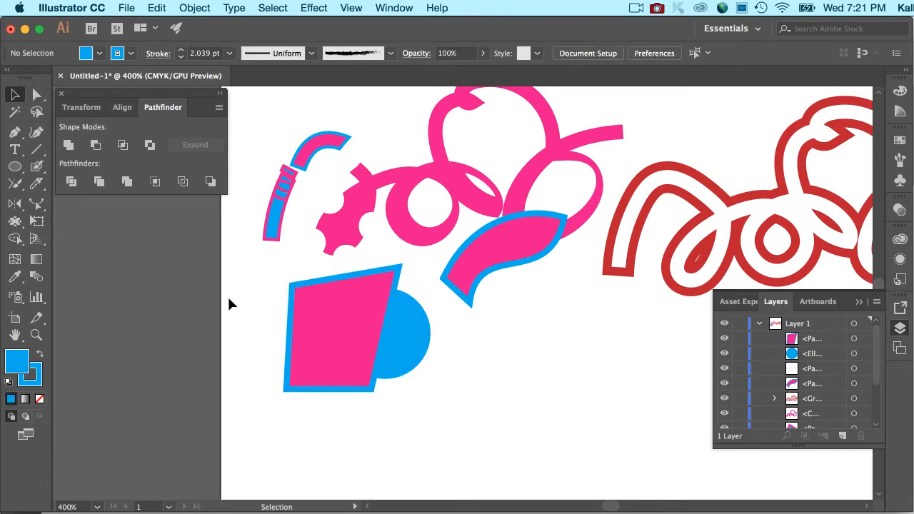
click(14, 238)
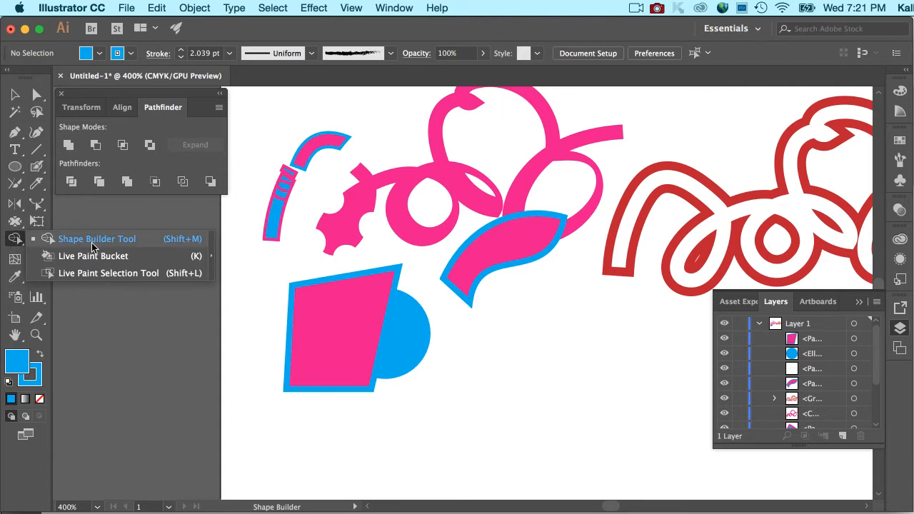
click(11, 243)
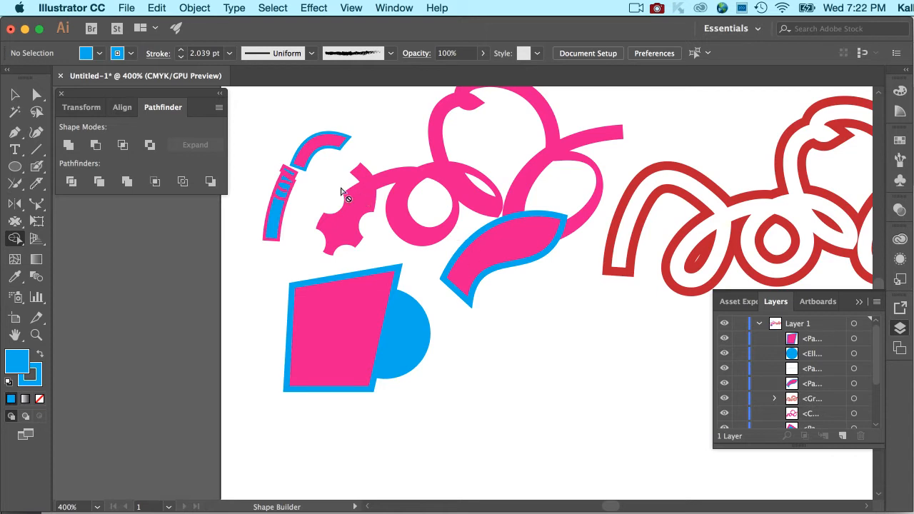
click(21, 95)
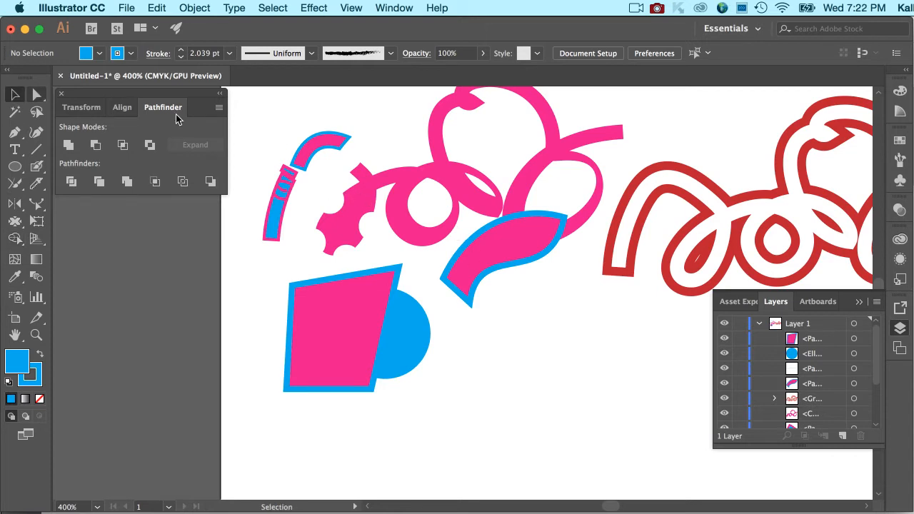
Select all the artwork, shift it slightly down and to the left, and make it a Live Paint group
drag(240, 92, 422, 224)
drag(598, 400, 599, 400)
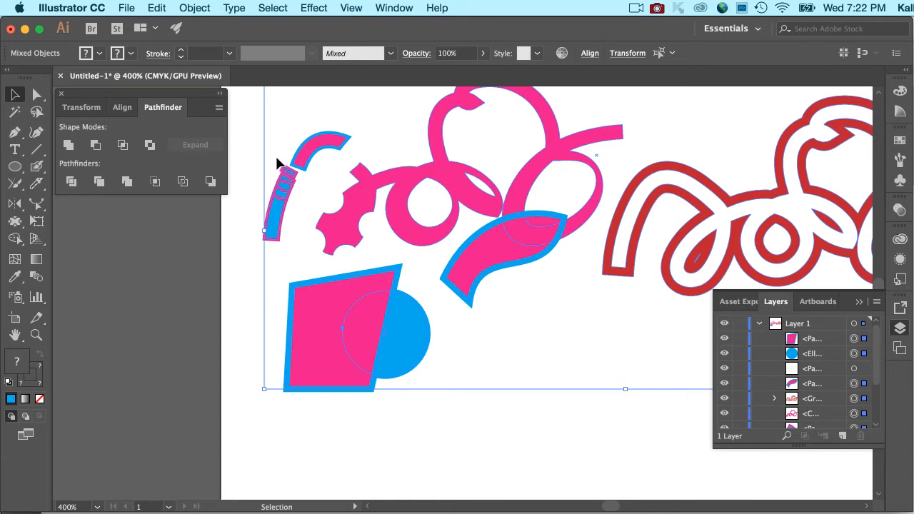
drag(369, 211, 339, 242)
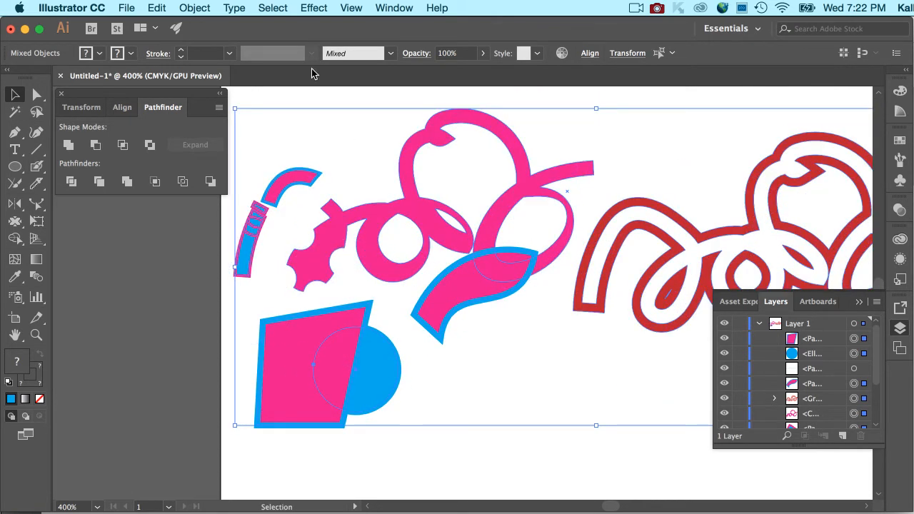
click(195, 8)
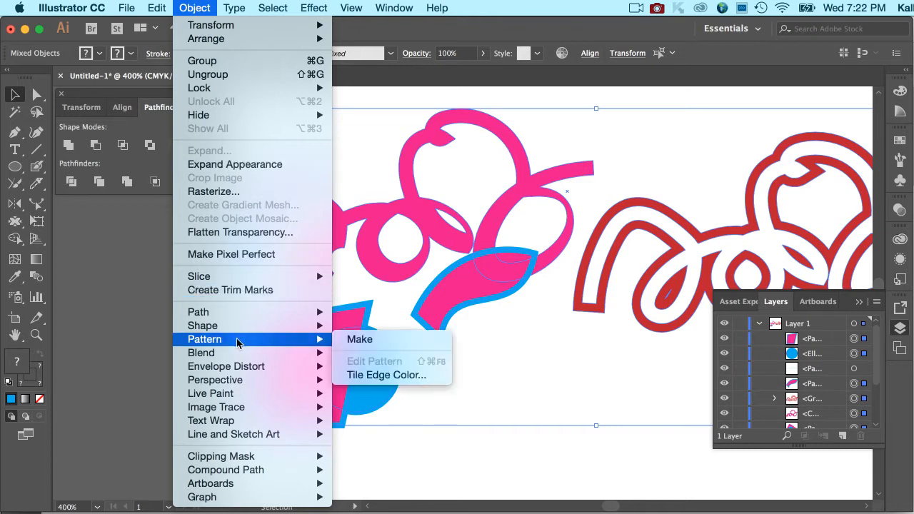
mouse_move(246, 393)
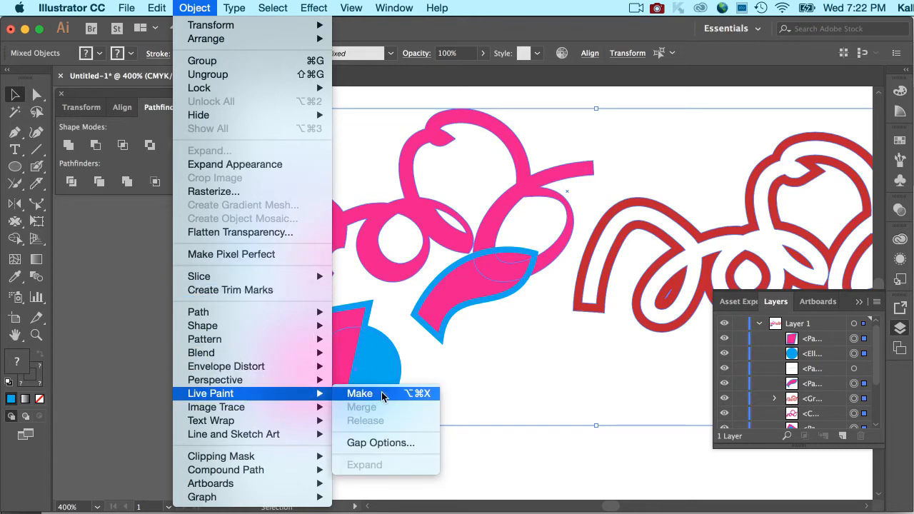
click(381, 393)
click(586, 294)
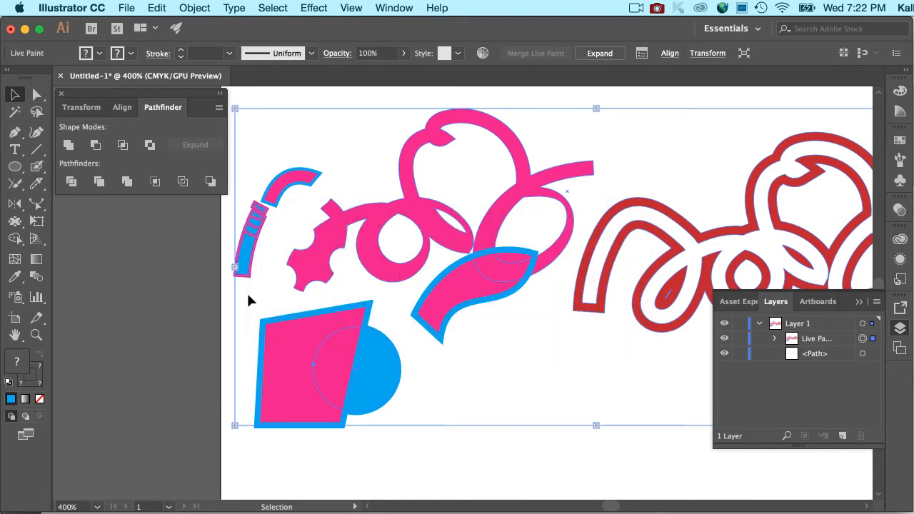
Fill the part of the quadrilateral outside the circle with a red-orange swatch using the Live Paint Bucket
click(15, 241)
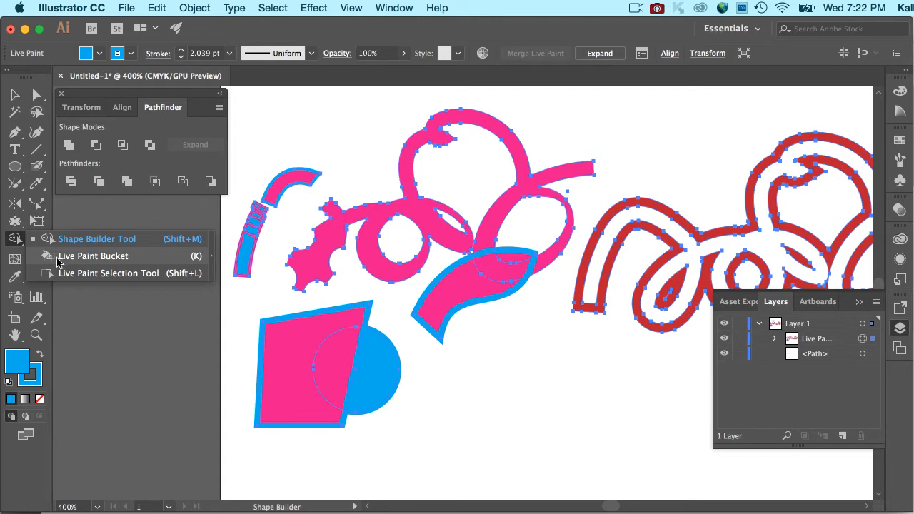
click(60, 258)
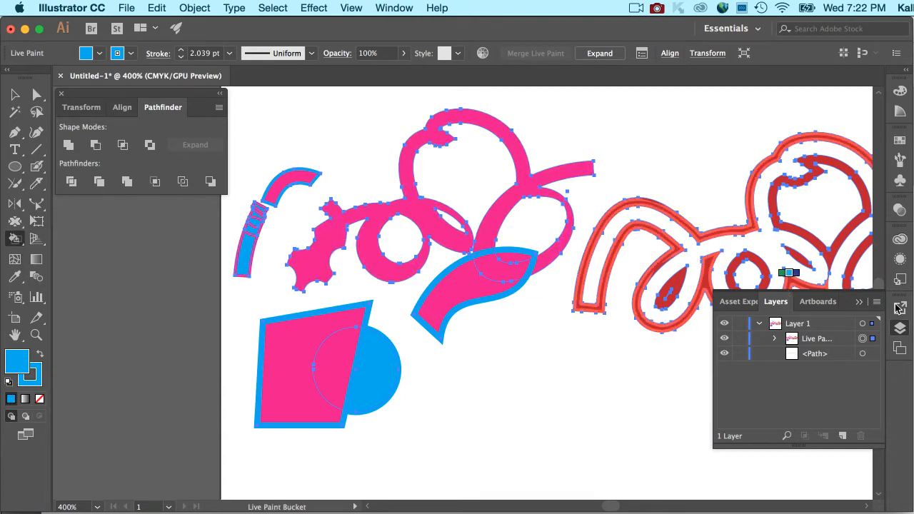
click(898, 141)
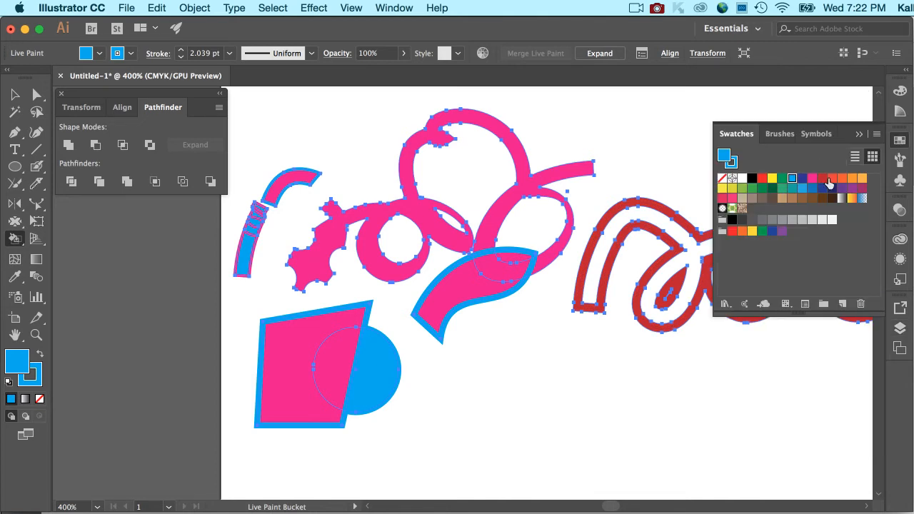
click(831, 180)
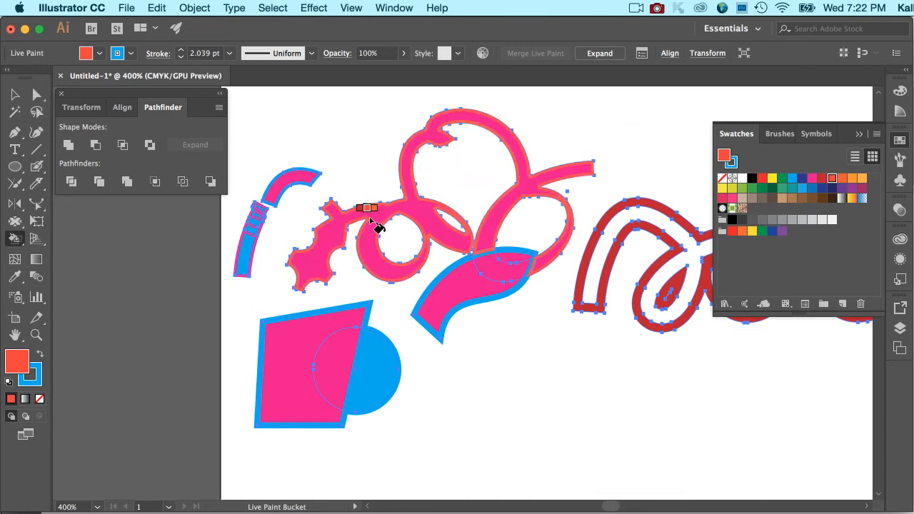
click(319, 338)
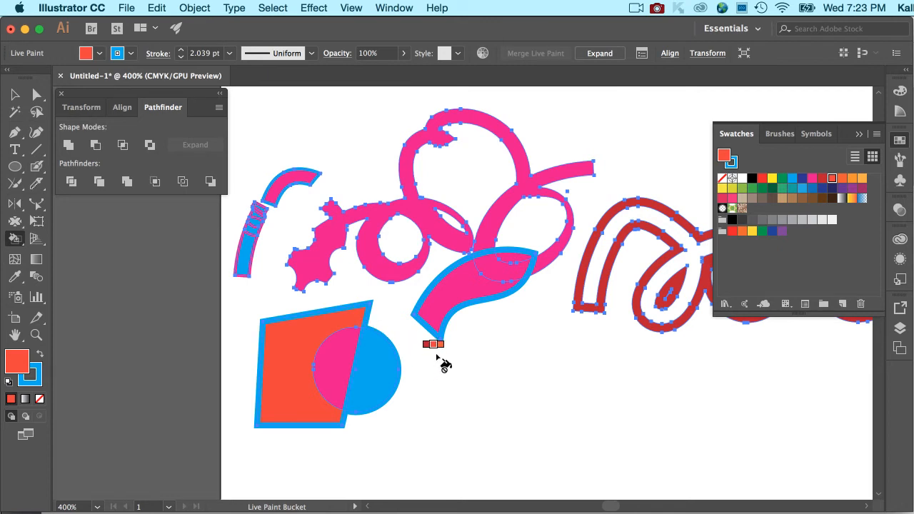
Cycle the Live Paint Bucket to the adjacent orange swatch and fill the quadrilateral's outer area and the pink lettering with it
key(Right)
key(Left)
key(Right)
key(Left)
key(Right)
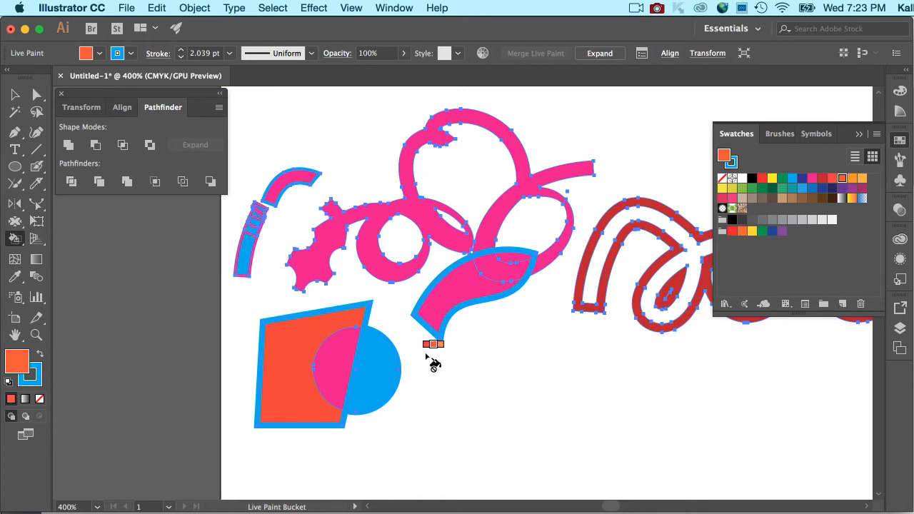
click(284, 327)
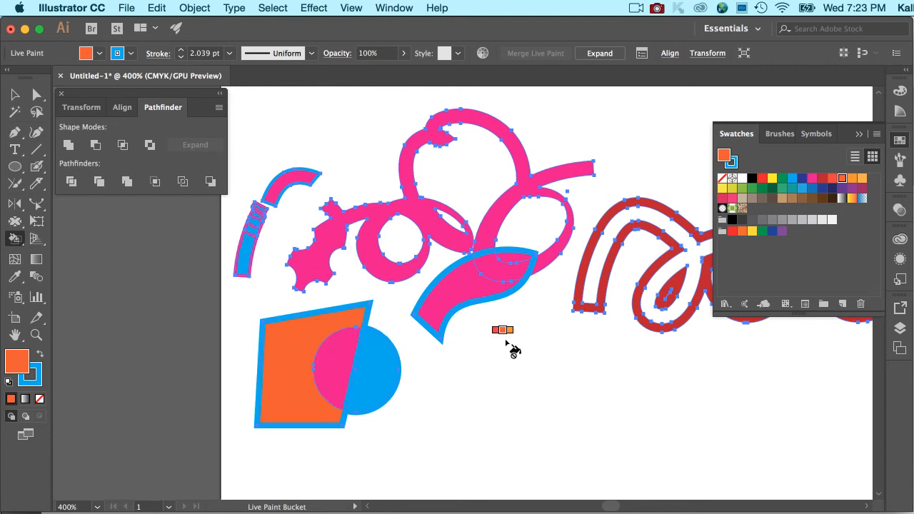
click(436, 218)
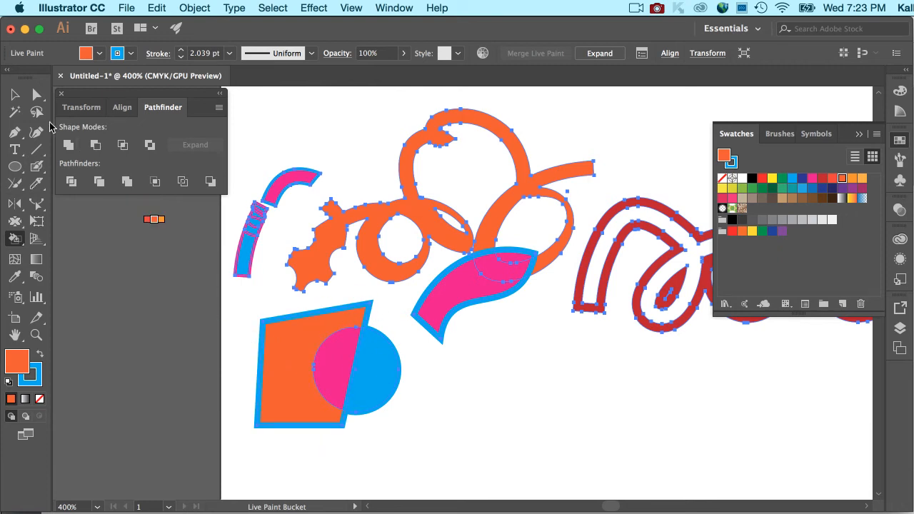
Delete the orange fill of the quadrilateral outside the circle using the Live Paint Selection Tool
click(14, 97)
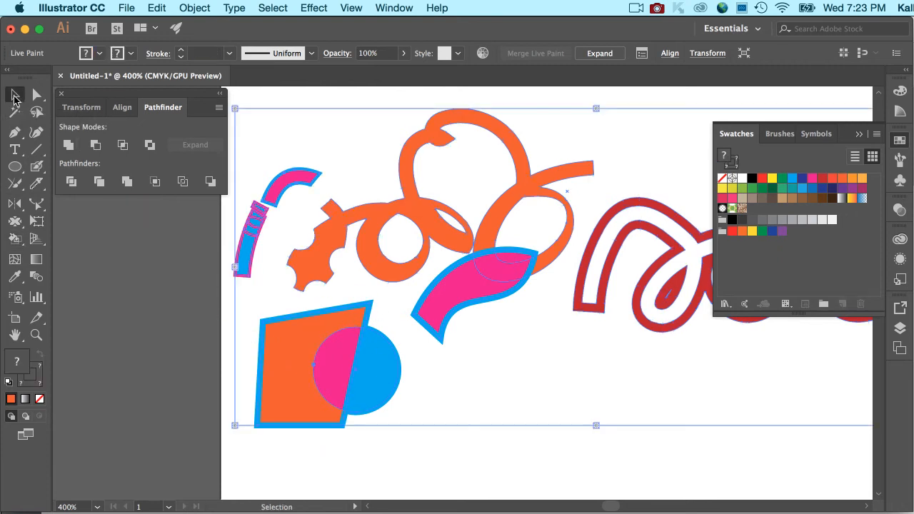
click(228, 289)
click(291, 331)
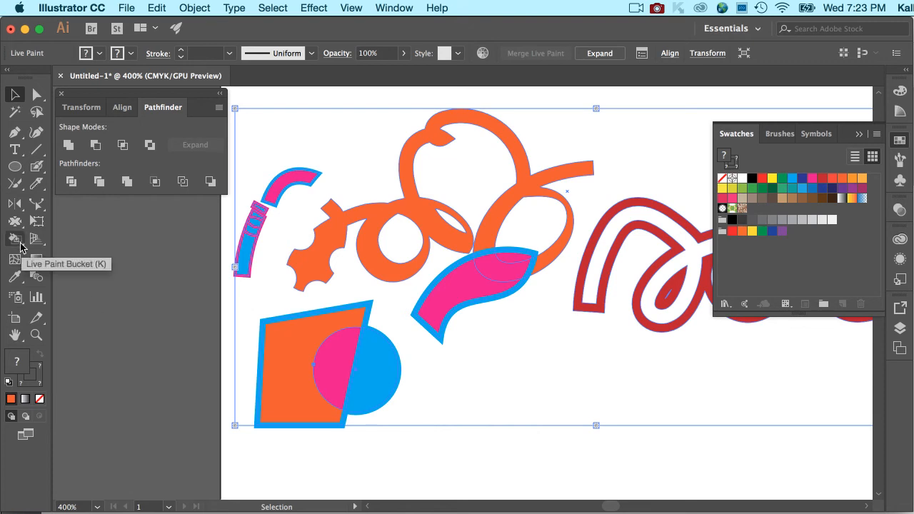
drag(21, 246, 74, 273)
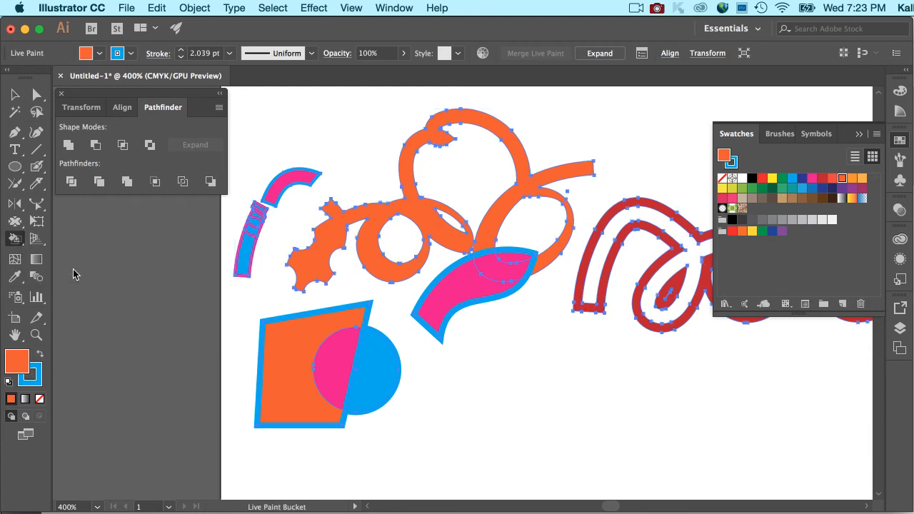
click(329, 323)
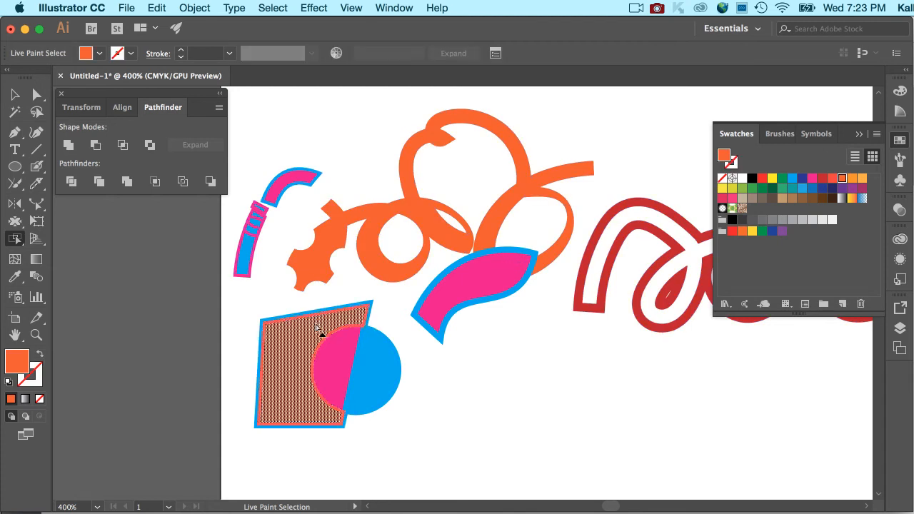
key(Delete)
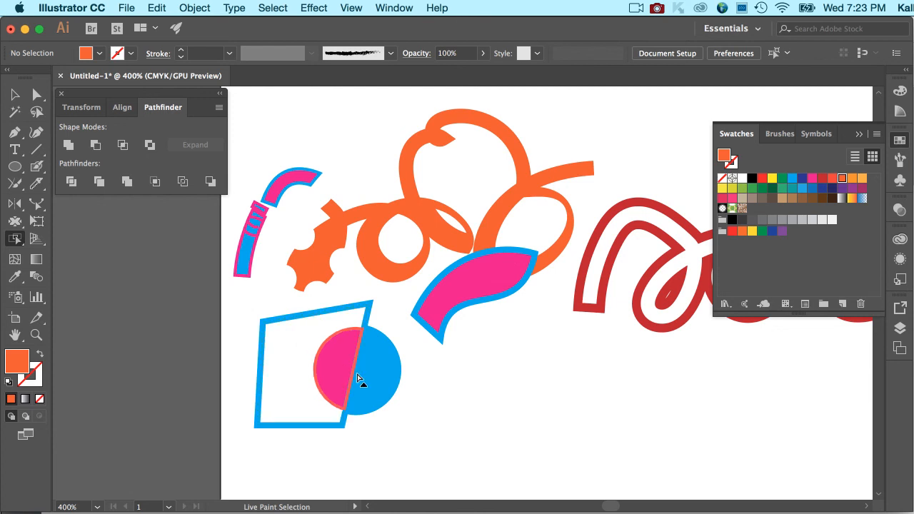
Delete the blue fill from the part of the circle outside the quadrilateral
click(377, 382)
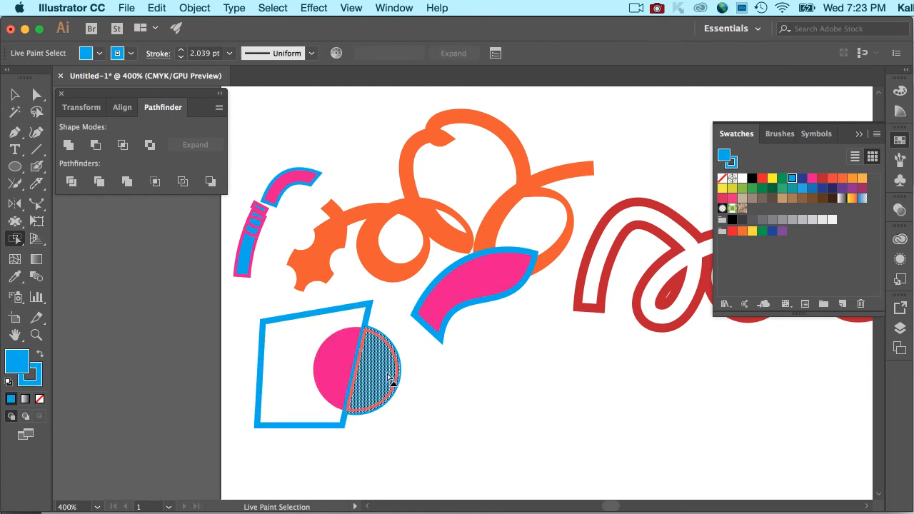
click(340, 362)
click(368, 374)
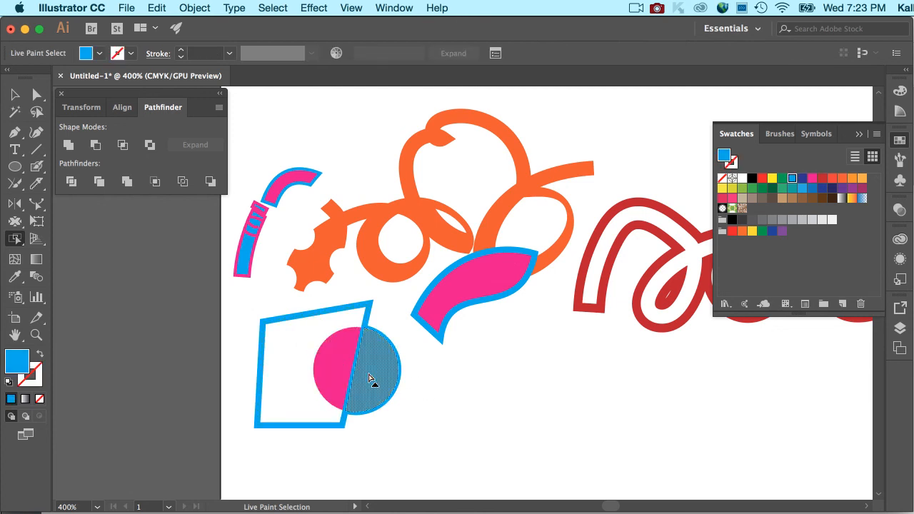
key(Delete)
Delete the pink fill area where the curved shape overlaps the lettering's loop
click(439, 307)
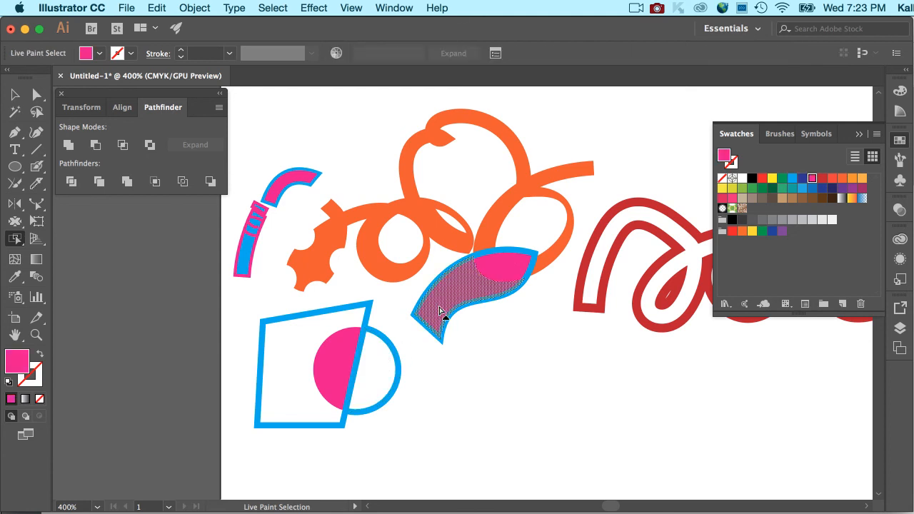
click(495, 266)
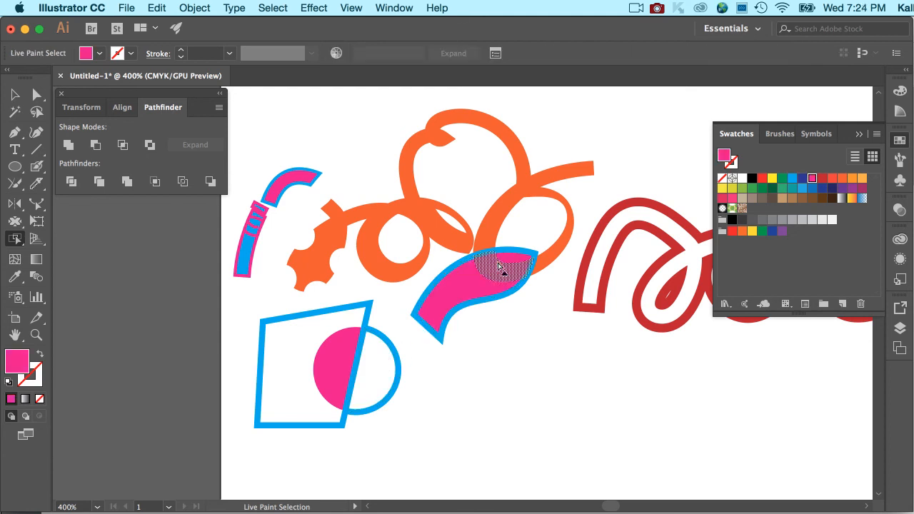
key(Delete)
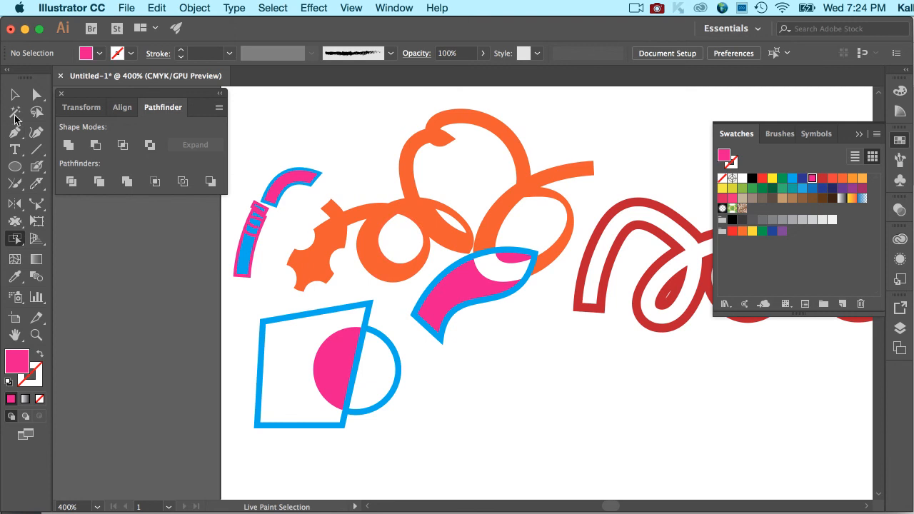